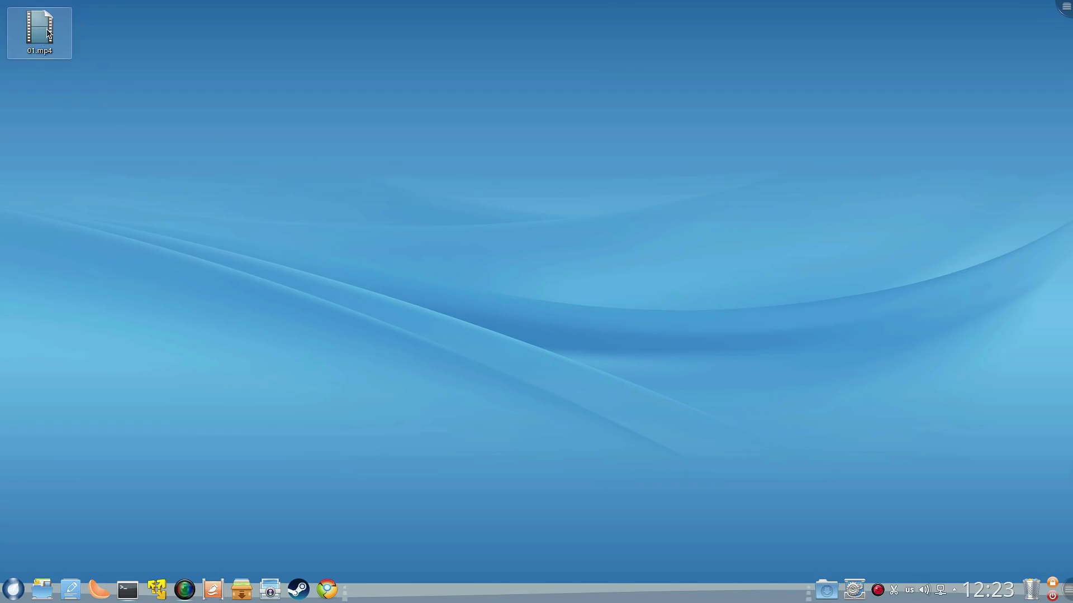
Step: Look at the clock, network connections and volume mixer pop-ups in the system tray
mouse_move(48, 34)
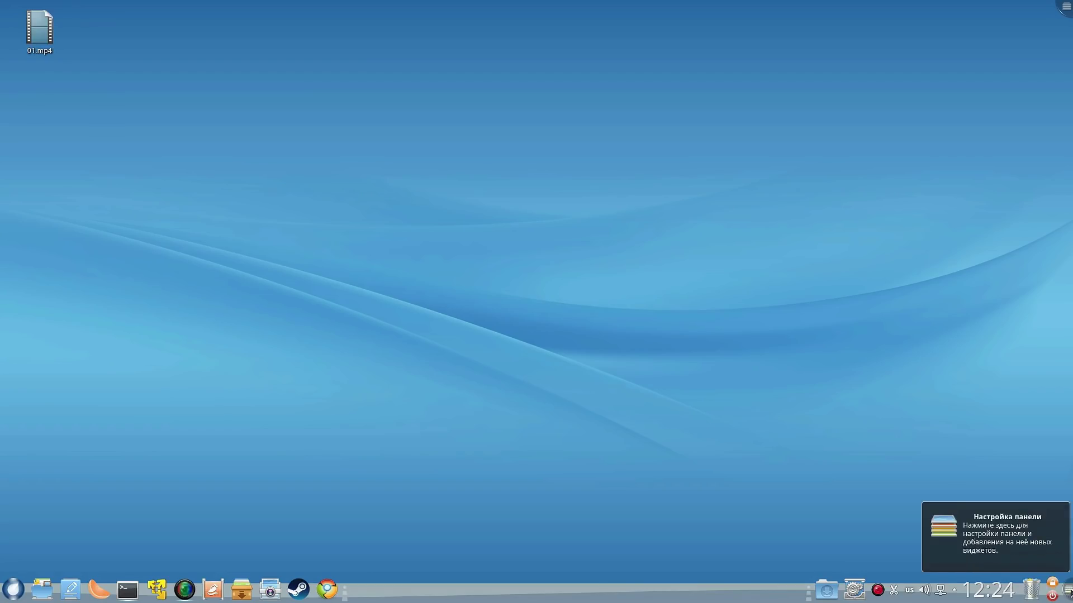
left_click(991, 599)
left_click(990, 599)
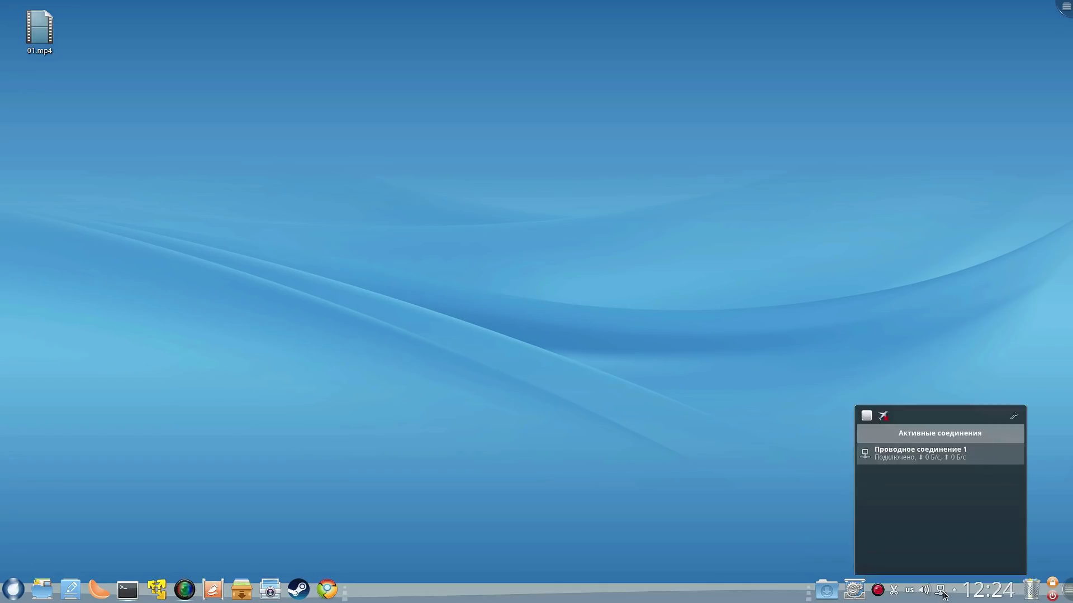
left_click(924, 596)
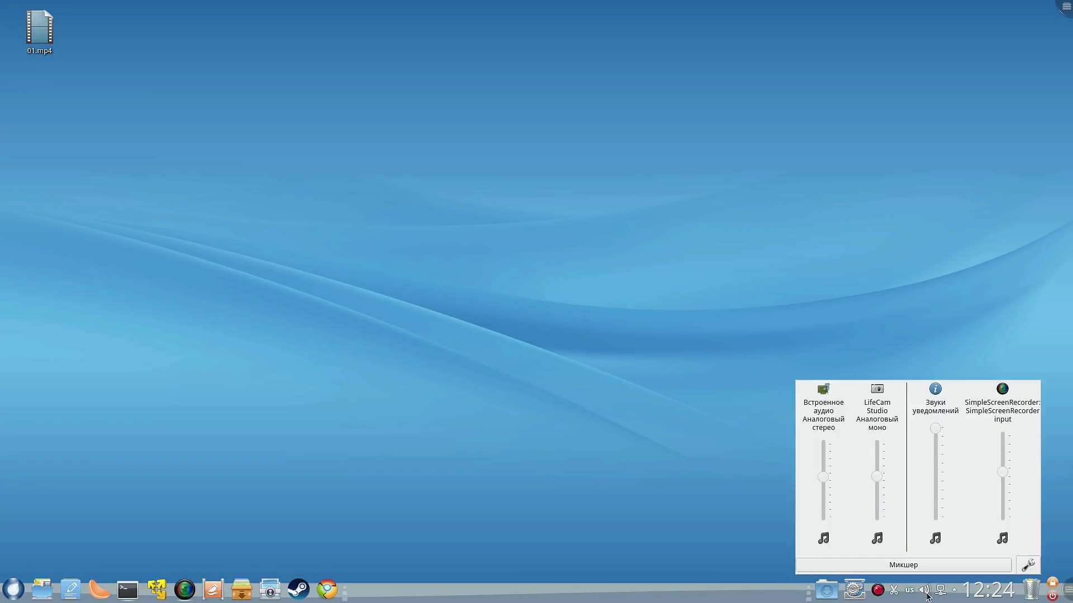
left_click(924, 595)
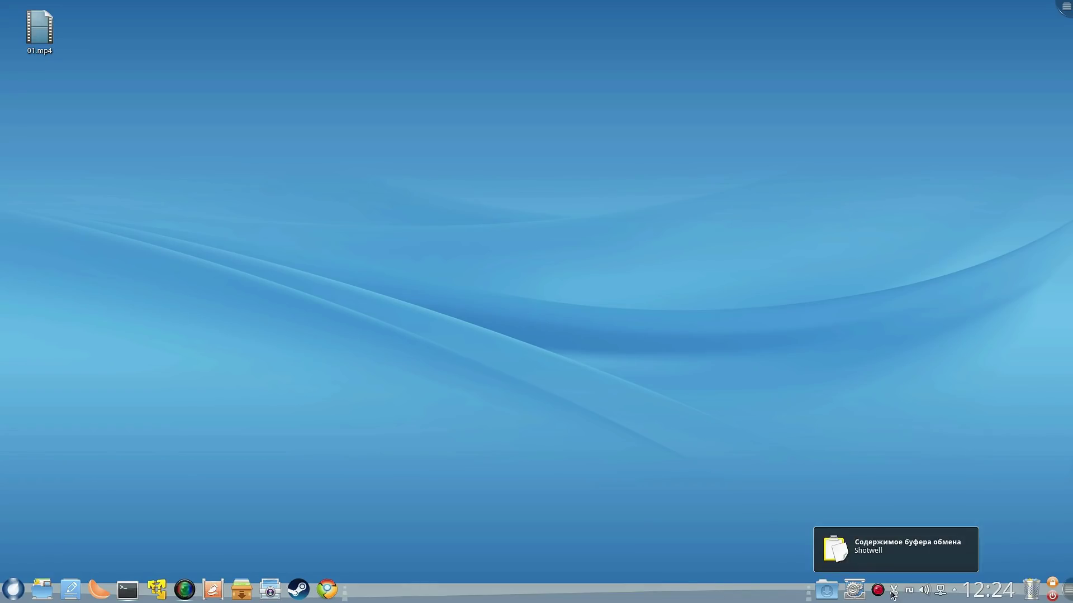
Step: View the system settings overview, close it, and look into the Загрузки stack folder
left_click(854, 592)
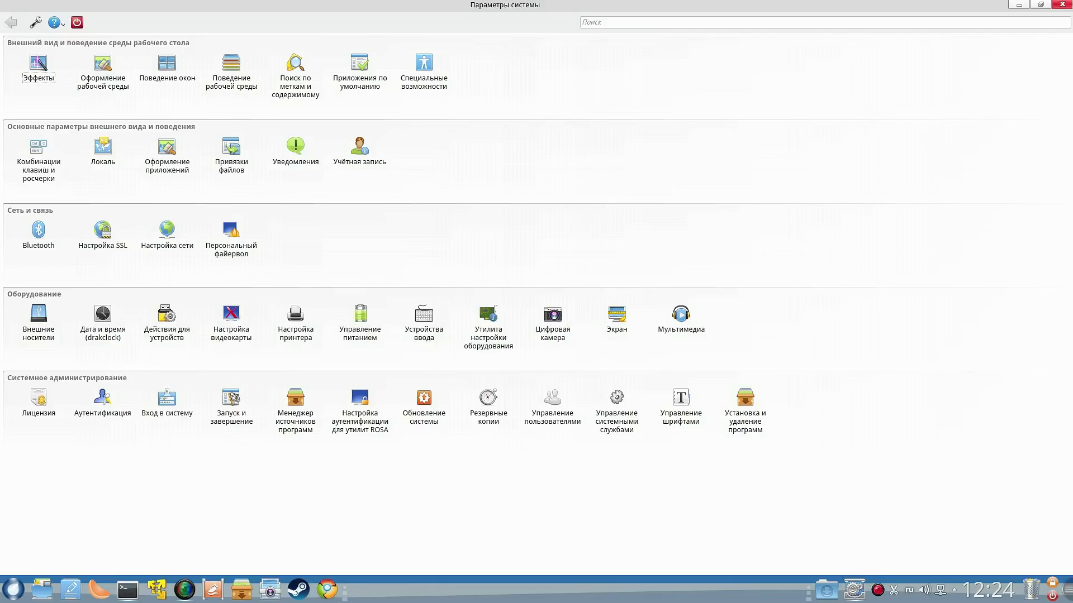
left_click(1062, 4)
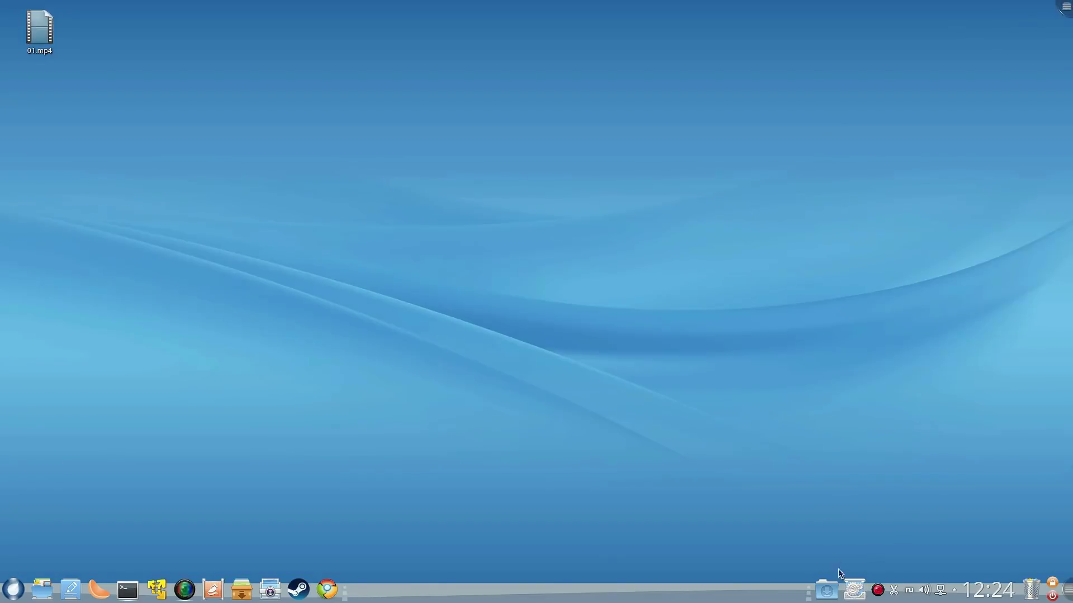
left_click(828, 596)
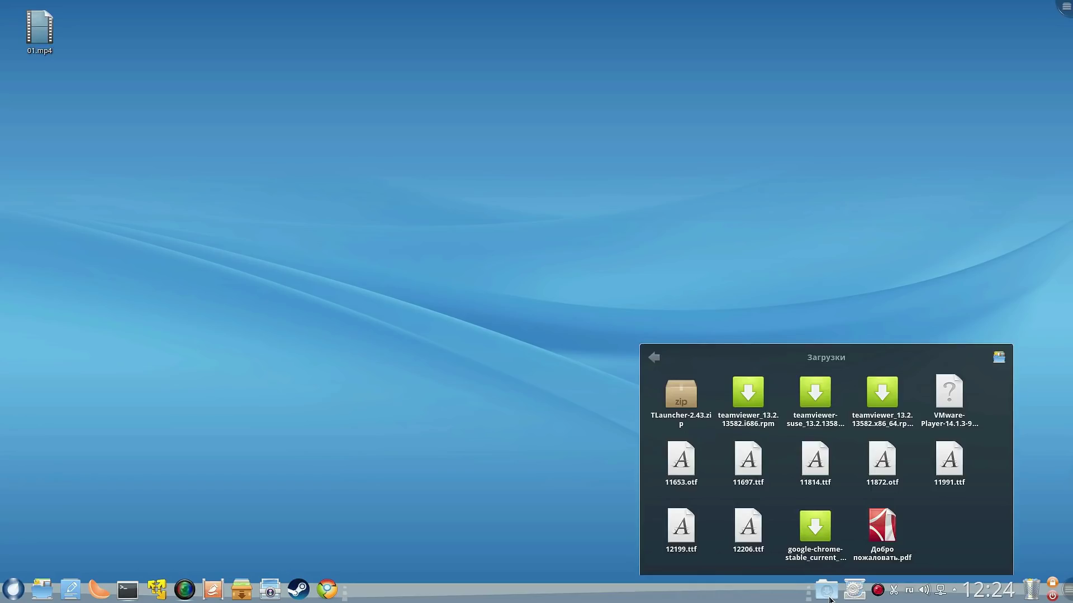
left_click(828, 597)
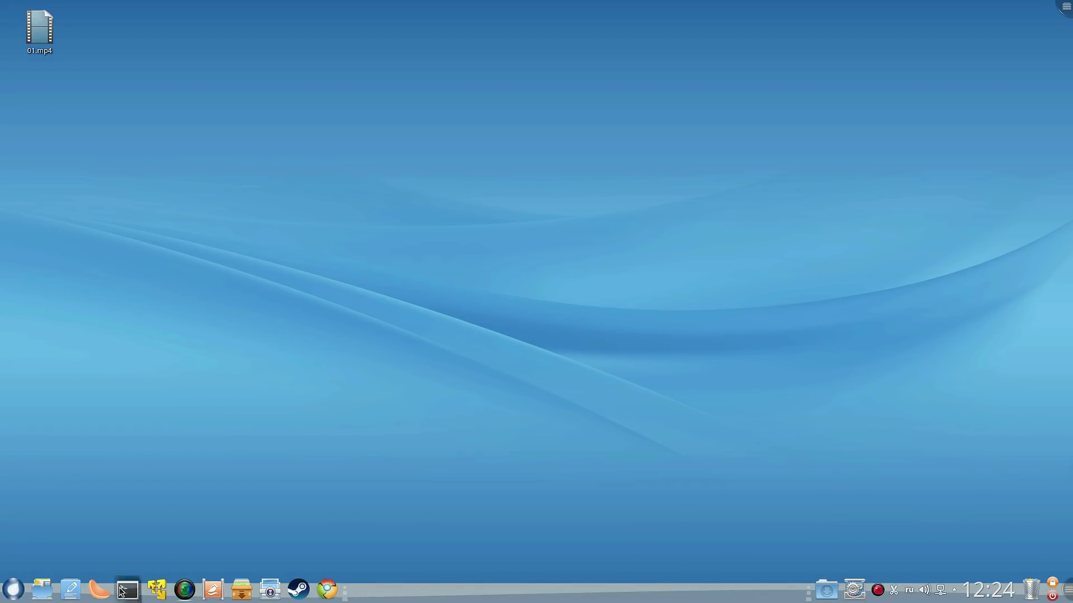
Step: Show the home folder in the Dolphin file manager and minimise its window
left_click_drag(42, 588, 123, 395)
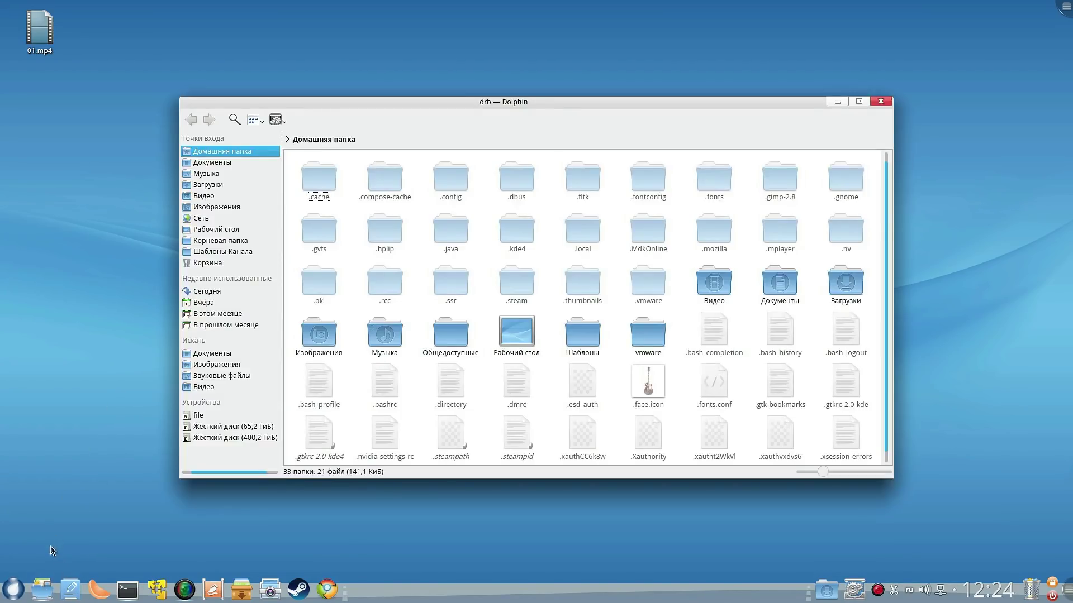
mouse_move(45, 590)
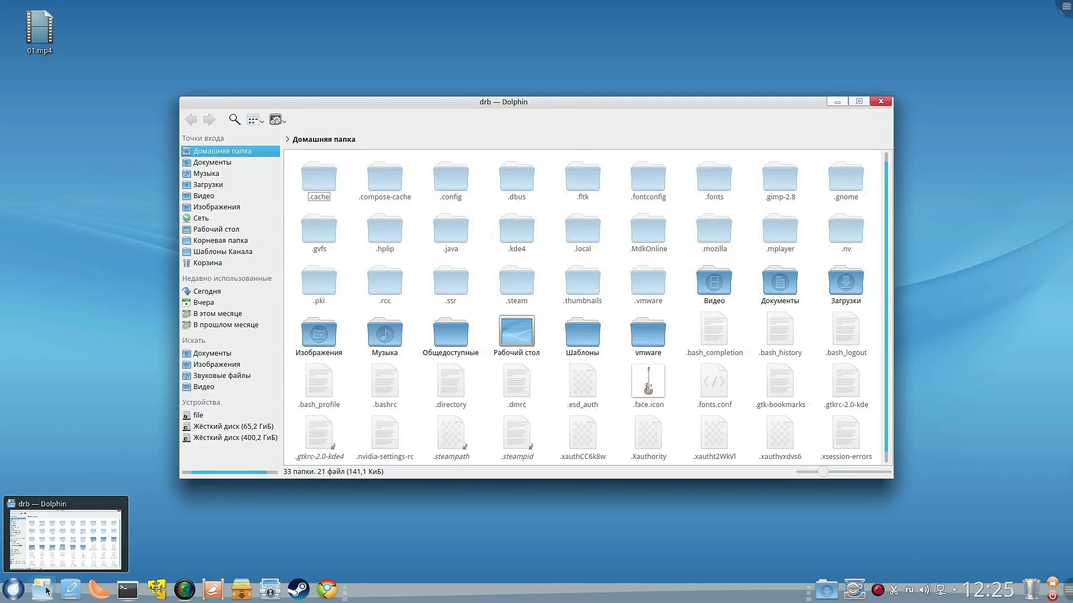
left_click(834, 101)
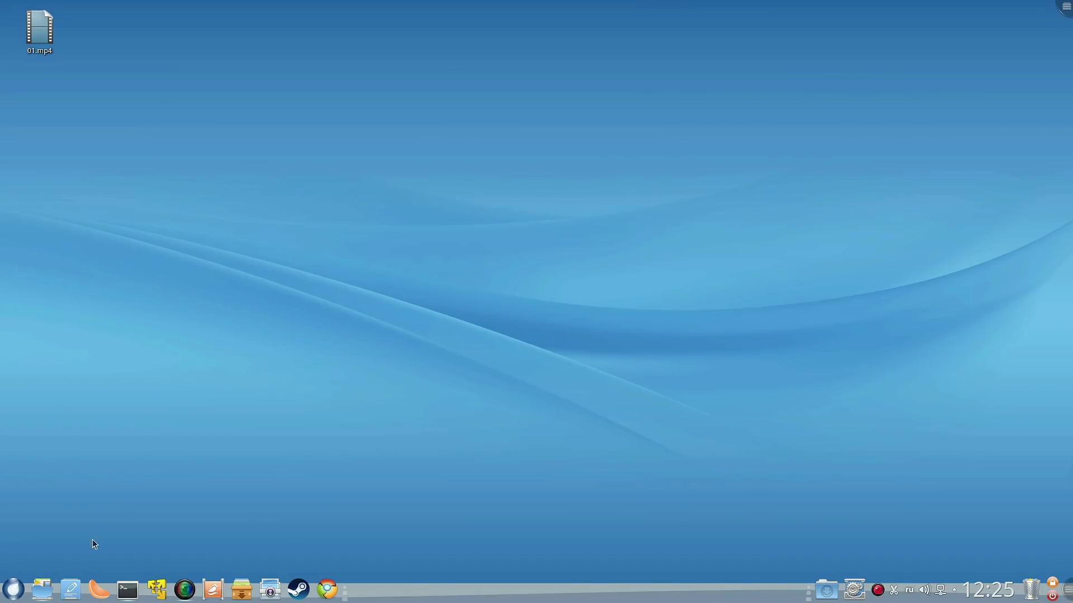
Step: Look at the contents of the Загрузки stack folder once more and collapse it
mouse_move(123, 594)
left_click(826, 591)
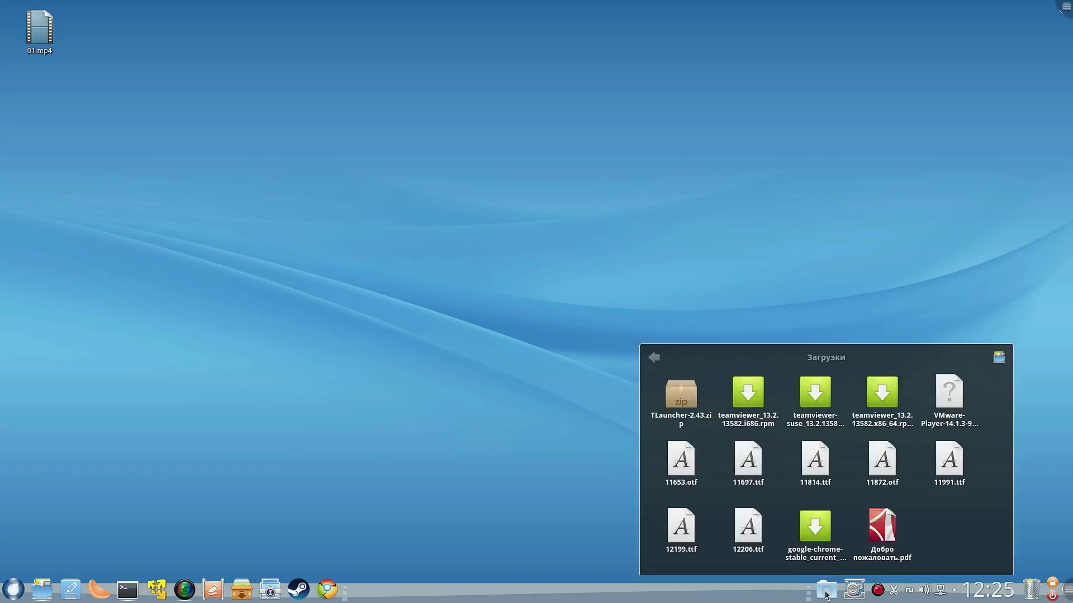
left_click(826, 593)
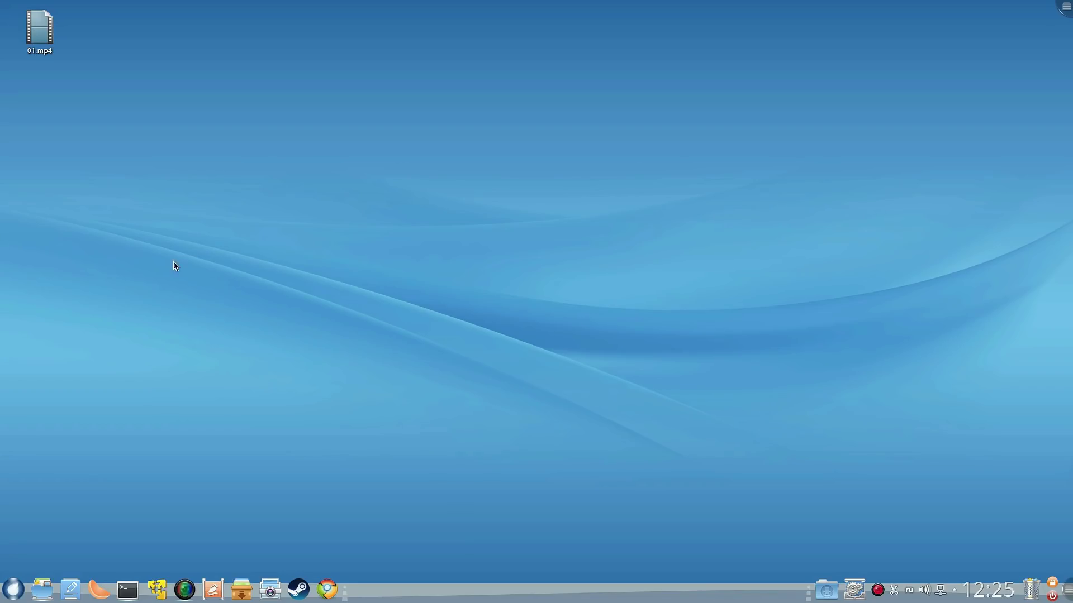
Step: Open the application launcher and browse its Приветствие and Приложения pages
left_click(9, 597)
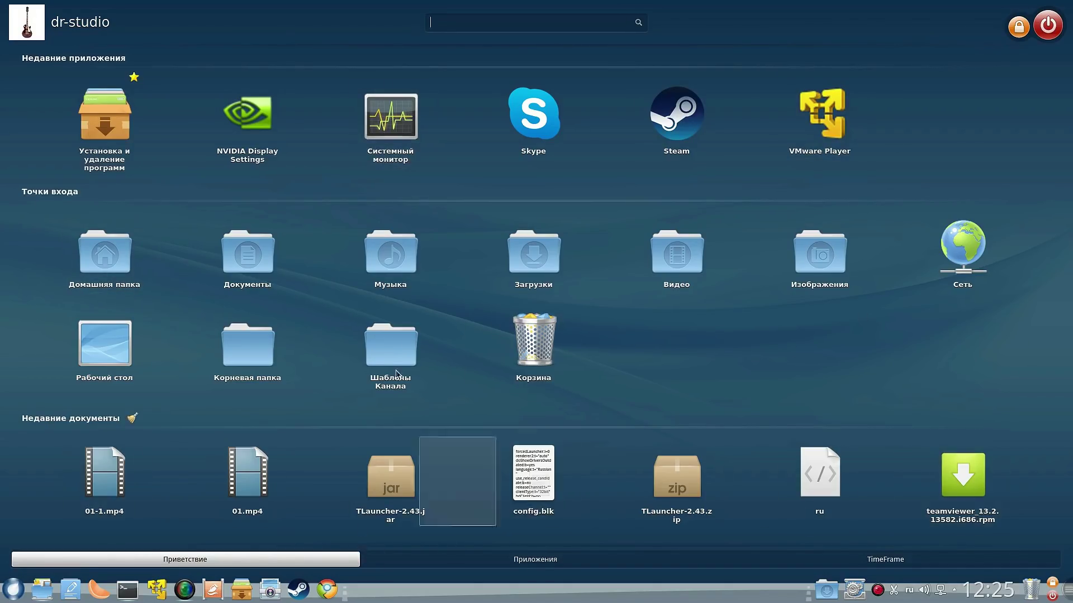
scroll(179, 348, "down", 1)
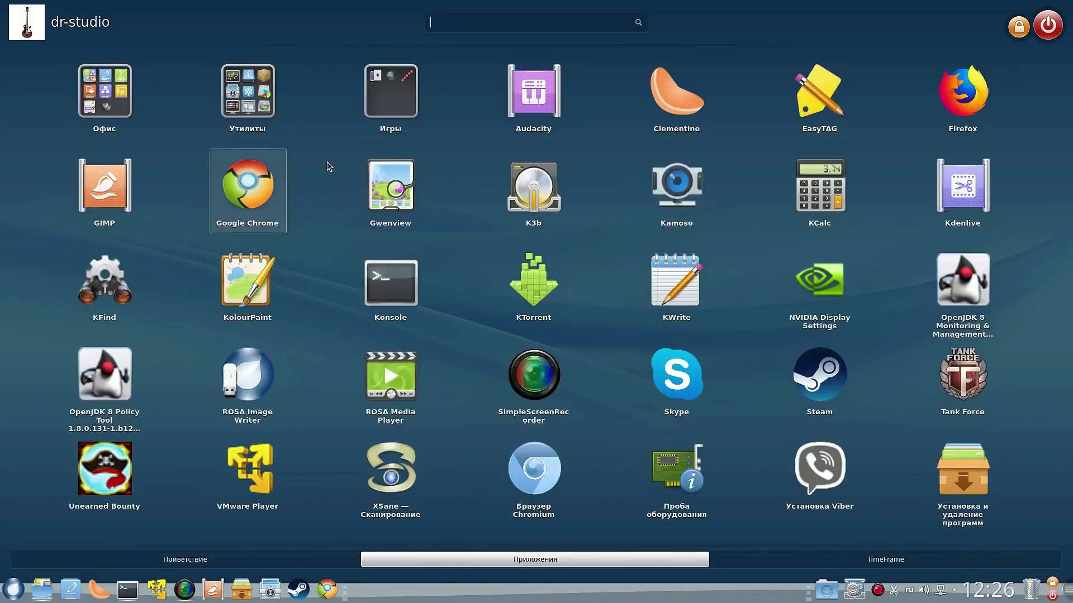
left_click(219, 563)
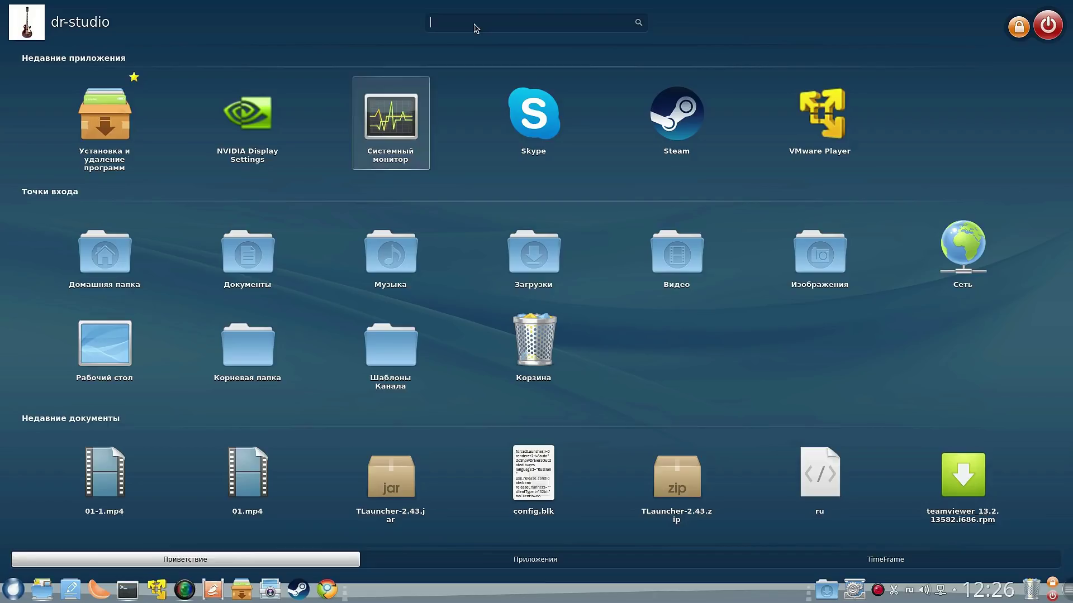
left_click(488, 564)
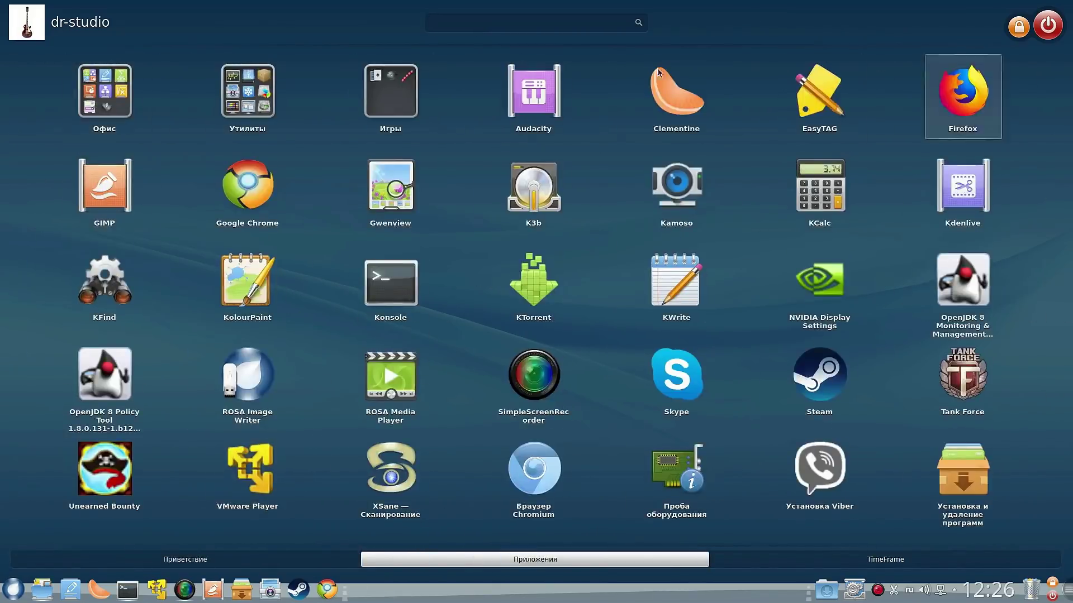
Step: Look through the programs grouped under Офис and Утилиты in the launcher
left_click(119, 85)
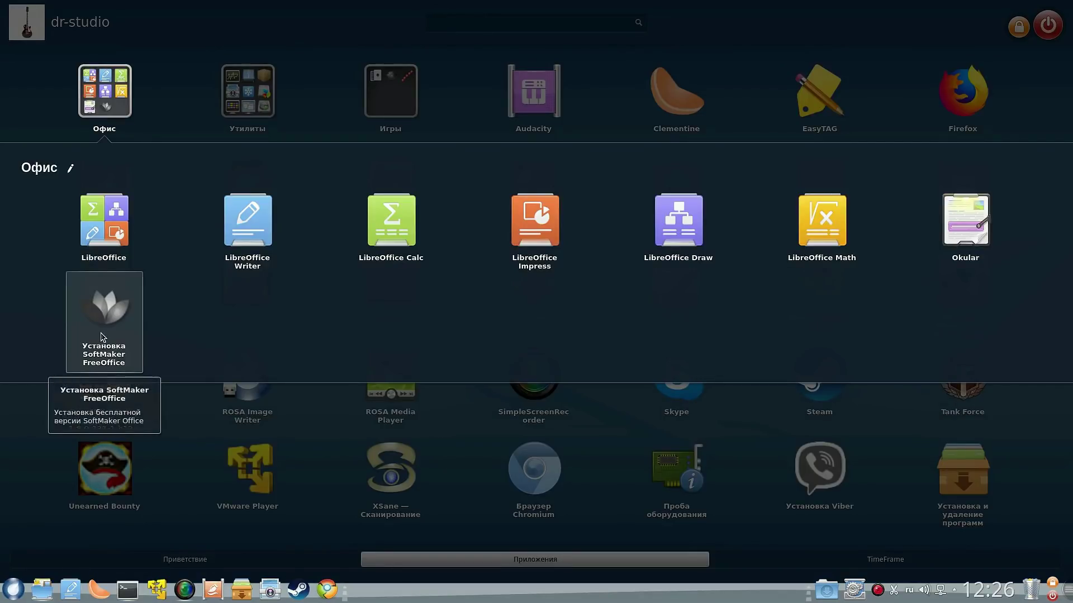
left_click(152, 522)
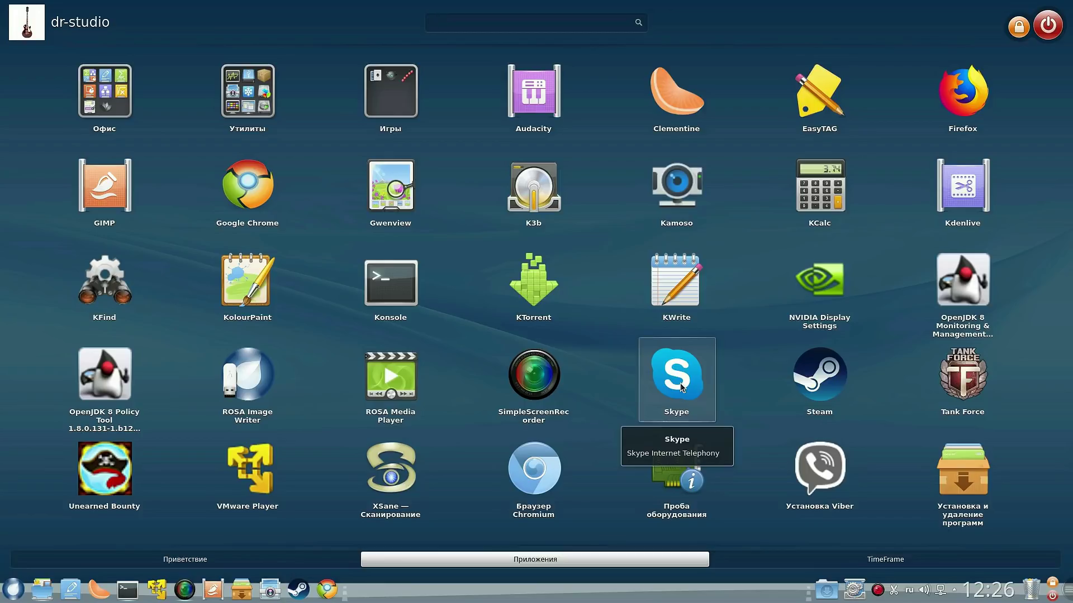
left_click(244, 79)
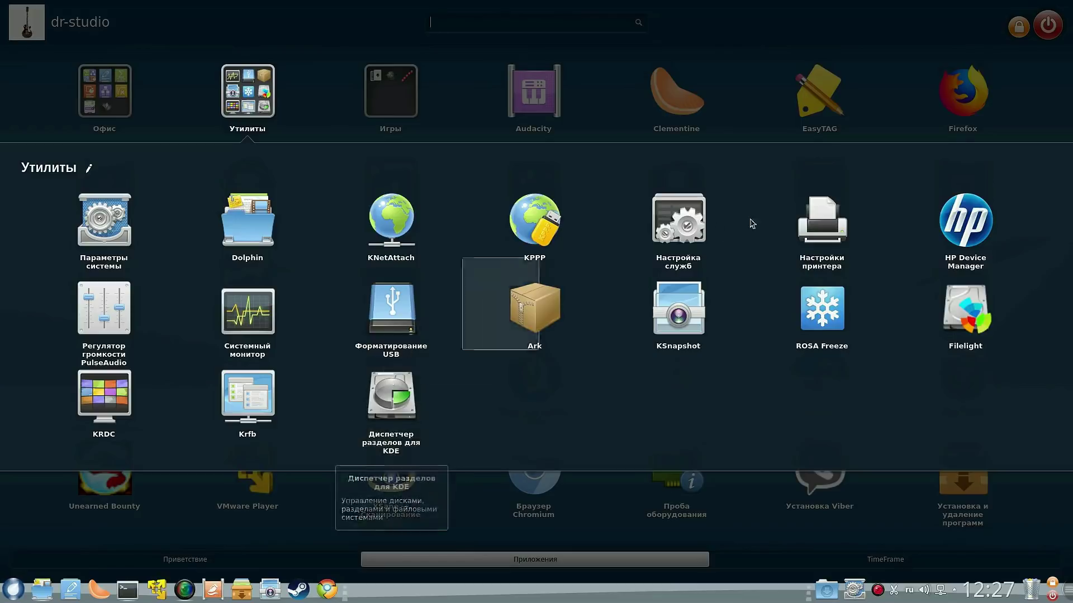
left_click(23, 213)
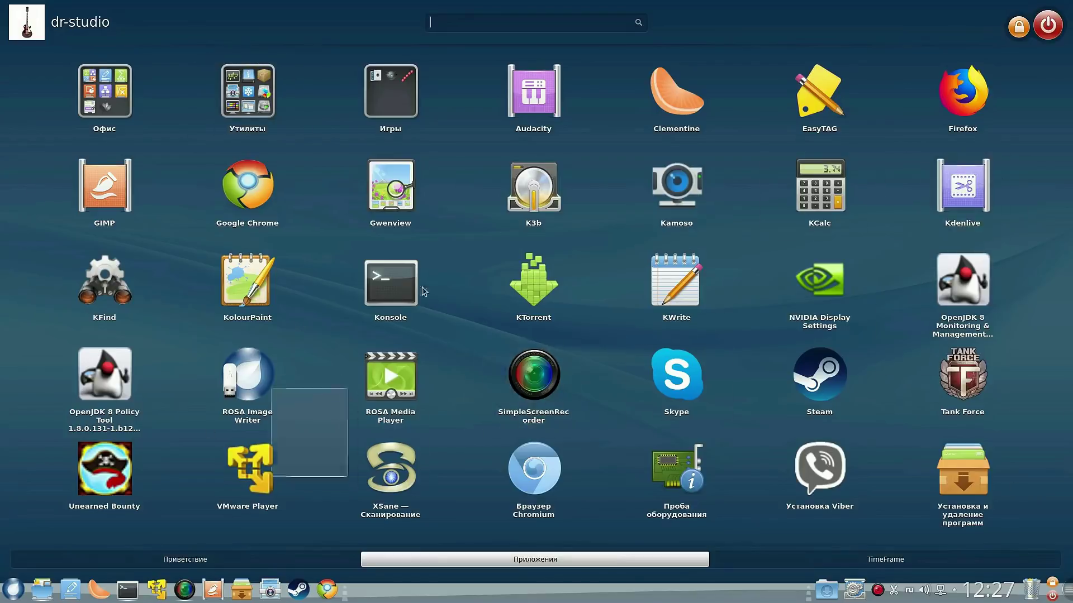
Step: Go to November 2012 on the launcher's TimeFrame timeline and open Добро пожаловать.pdf
scroll(707, 293, "down", 1)
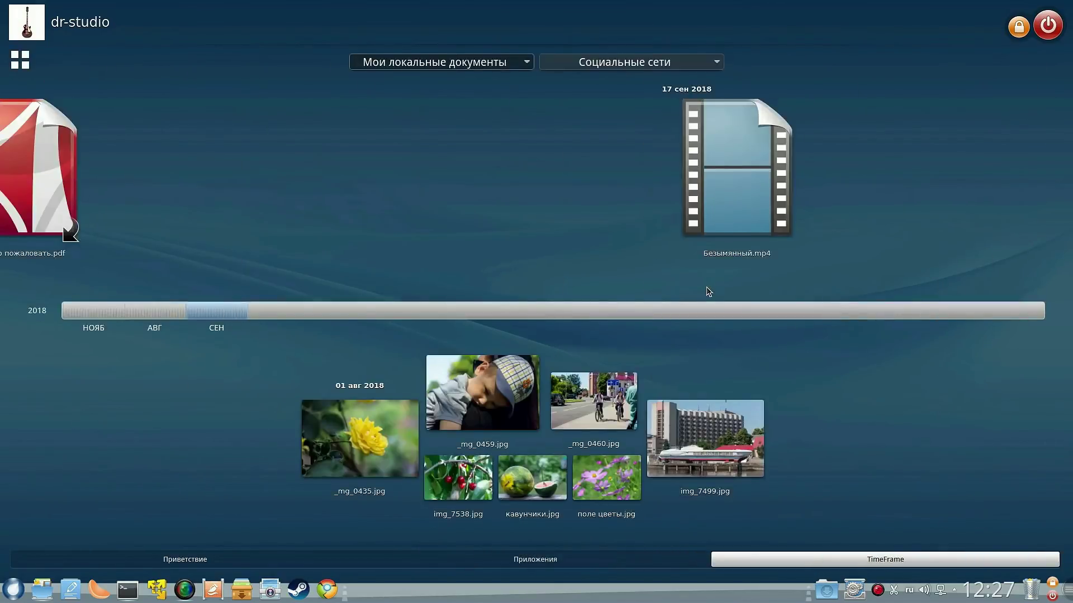
left_click(78, 310)
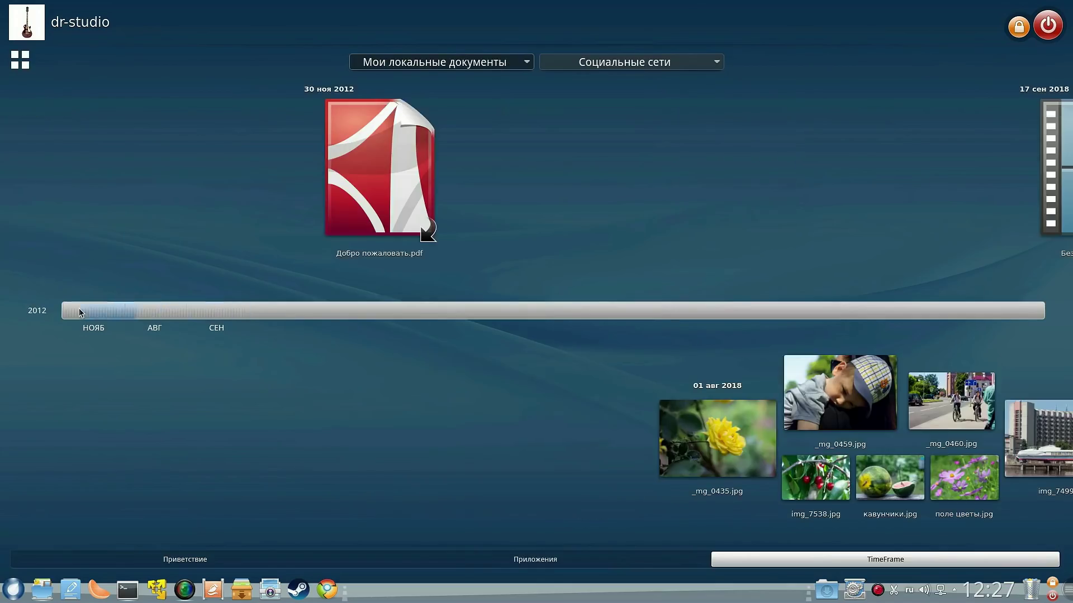
mouse_move(371, 108)
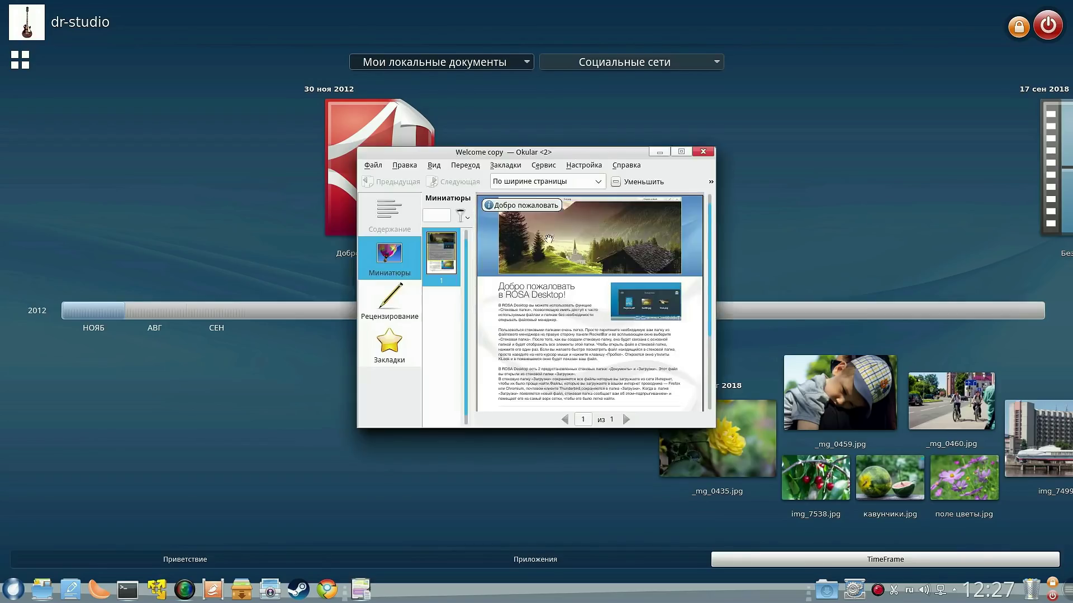
Step: Maximise the Okular window and skim the welcome document from beginning to end
scroll(620, 279, "down", 2)
scroll(511, 247, "up", 5)
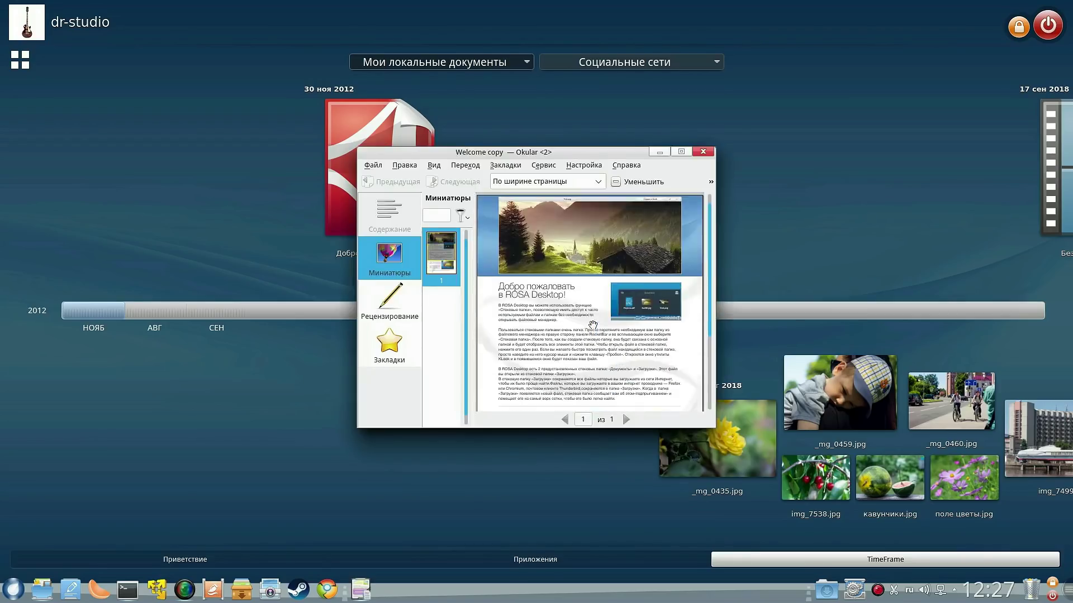
left_click(681, 151)
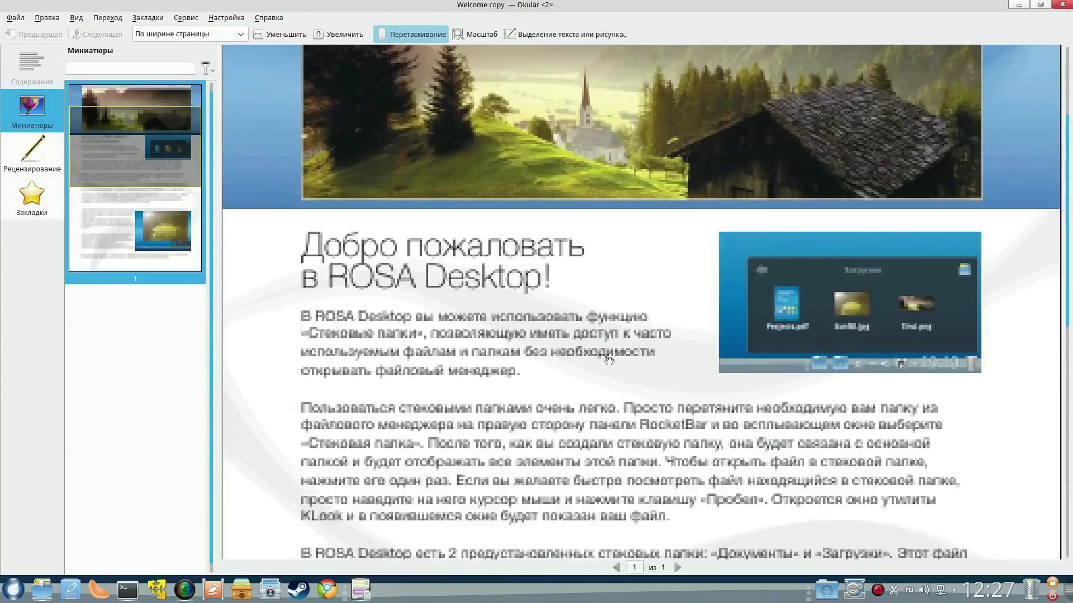
scroll(597, 264, "down", 5)
scroll(543, 168, "up", 7)
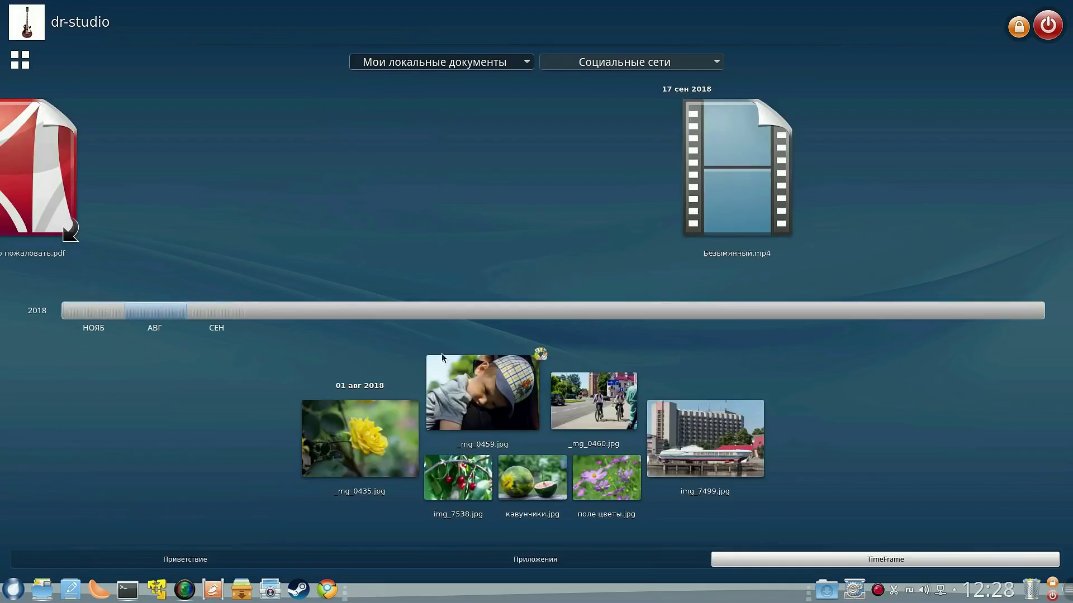
Step: View the Социальные сети section of TimeFrame, then leave the launcher by way of the Приветствие page
mouse_move(762, 157)
left_click(599, 65)
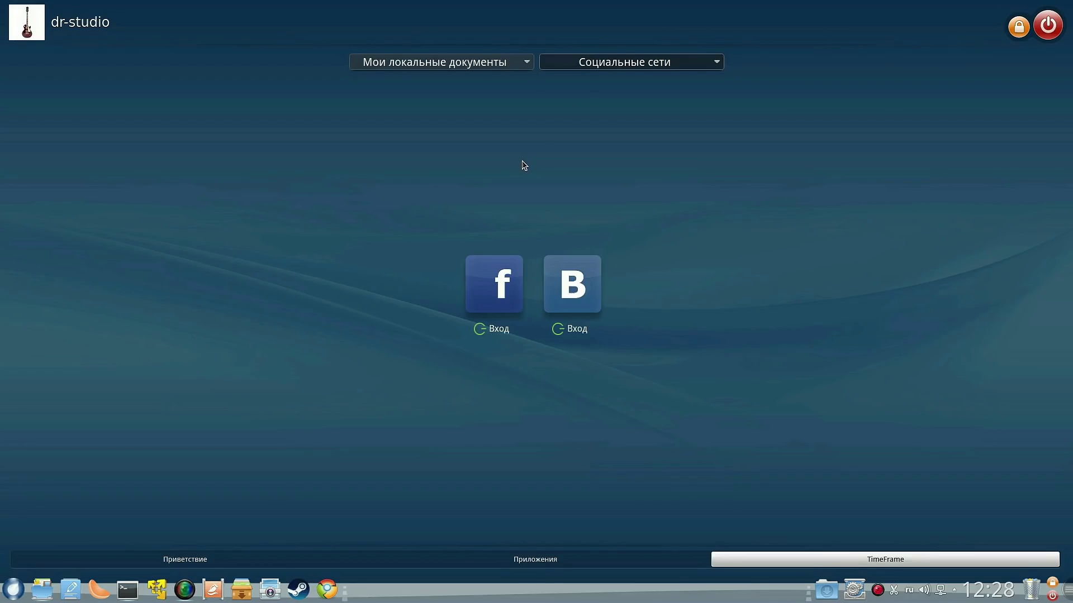
left_click(203, 560)
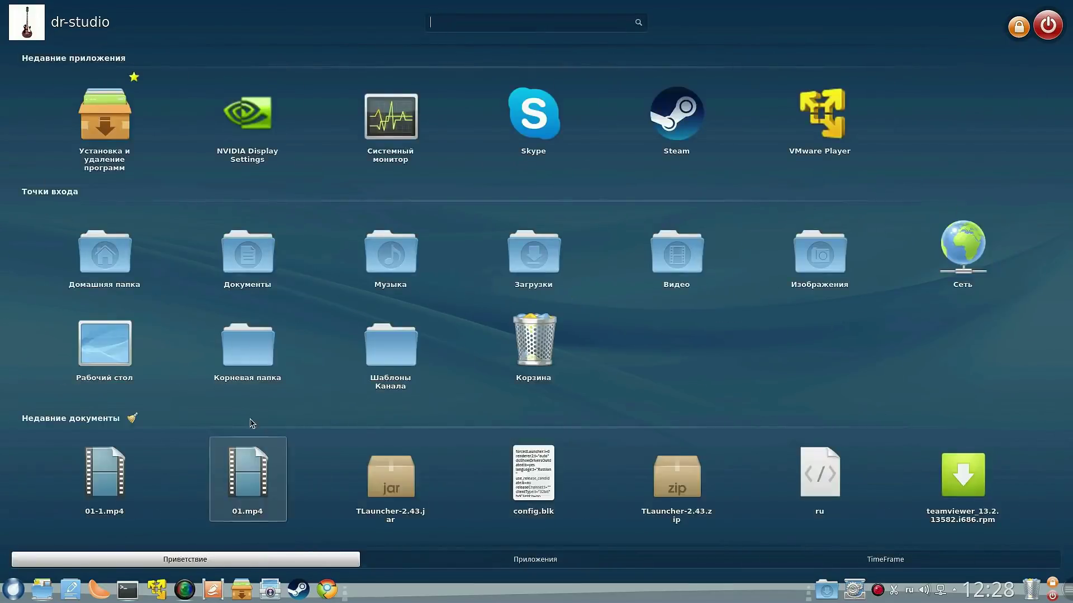
left_click_drag(243, 439, 374, 262)
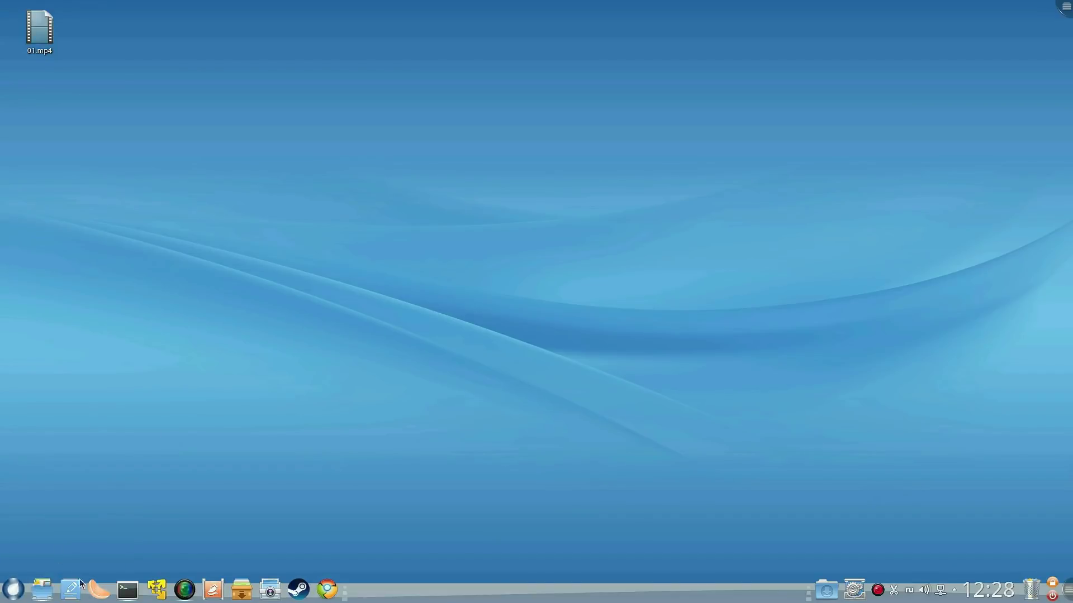
Step: Copy Дача 2 серия.mp4 from the file drive in Dolphin and paste it into the Загрузки folder
left_click(42, 589)
left_click(196, 416)
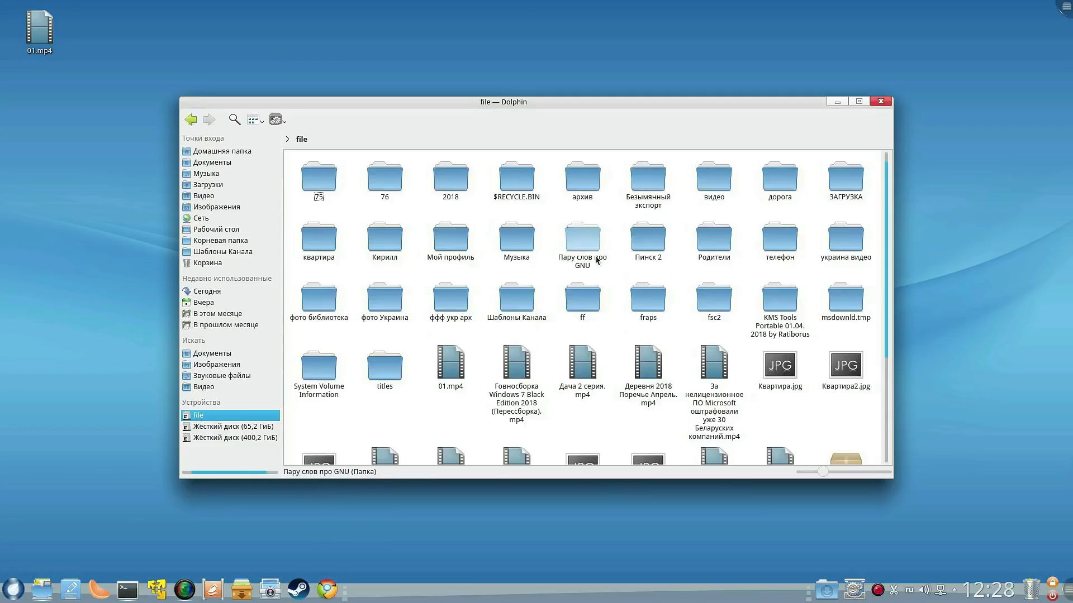
scroll(668, 257, "down", 1)
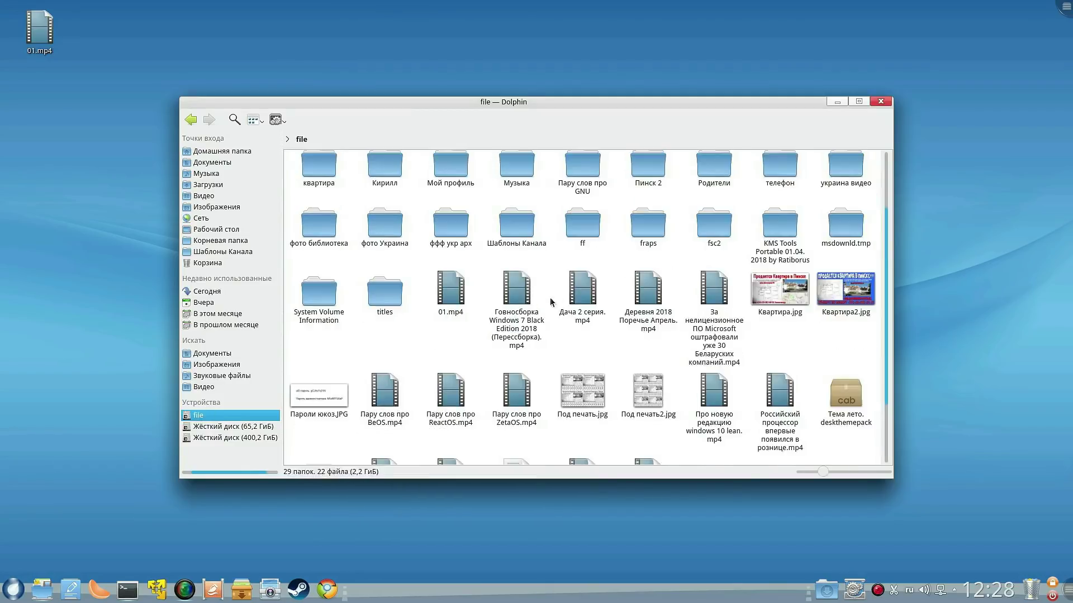
right_click(588, 293)
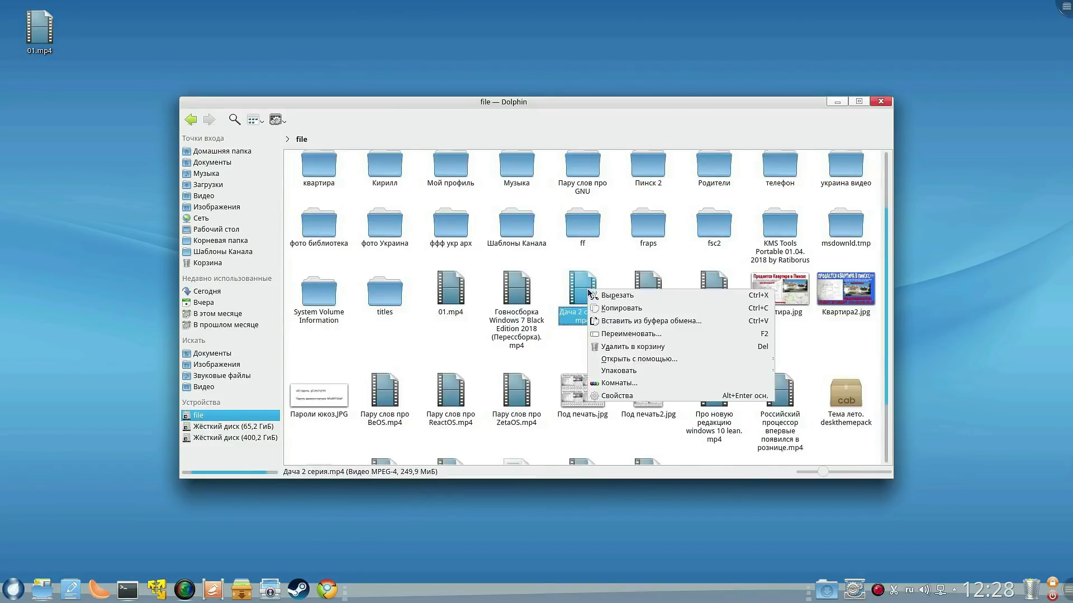
left_click(617, 309)
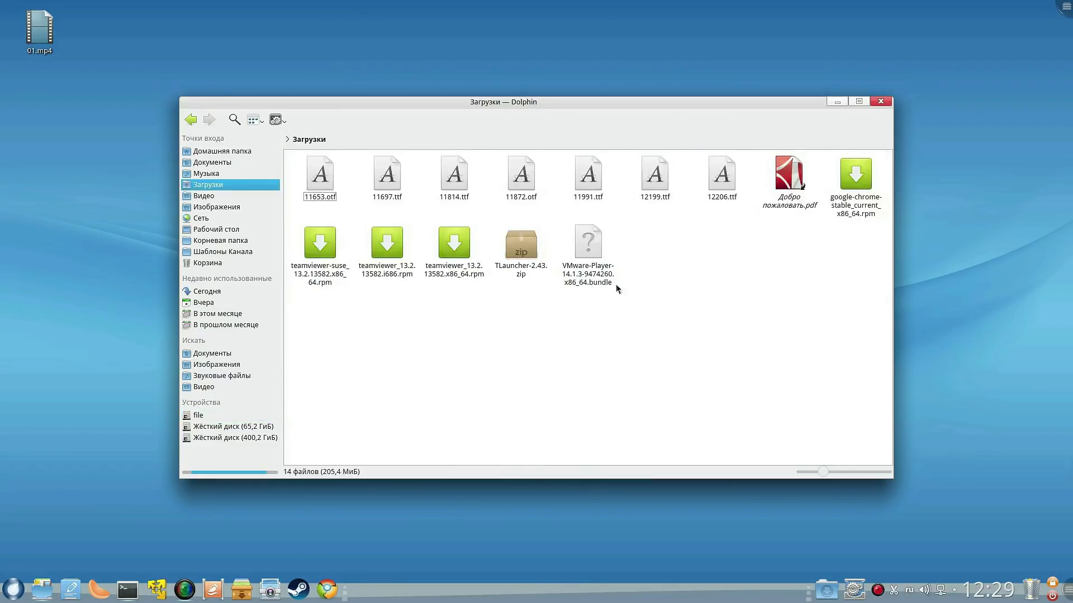
right_click(659, 259)
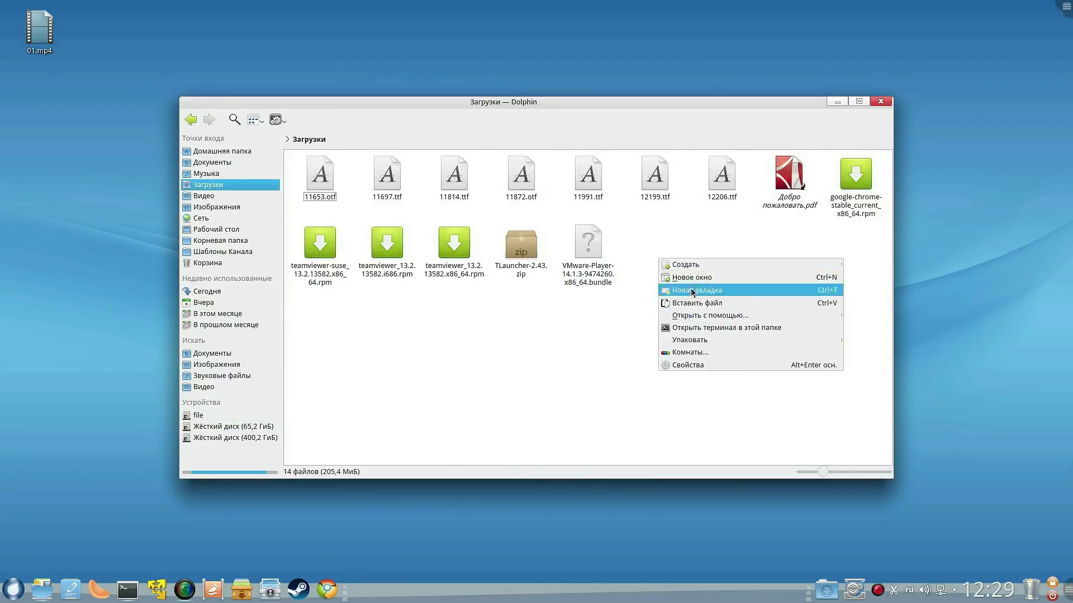
left_click(682, 325)
Step: Copy DSC00220.jpg from the Родители folder on the file drive into Загрузки, and close Dolphin
left_click(196, 415)
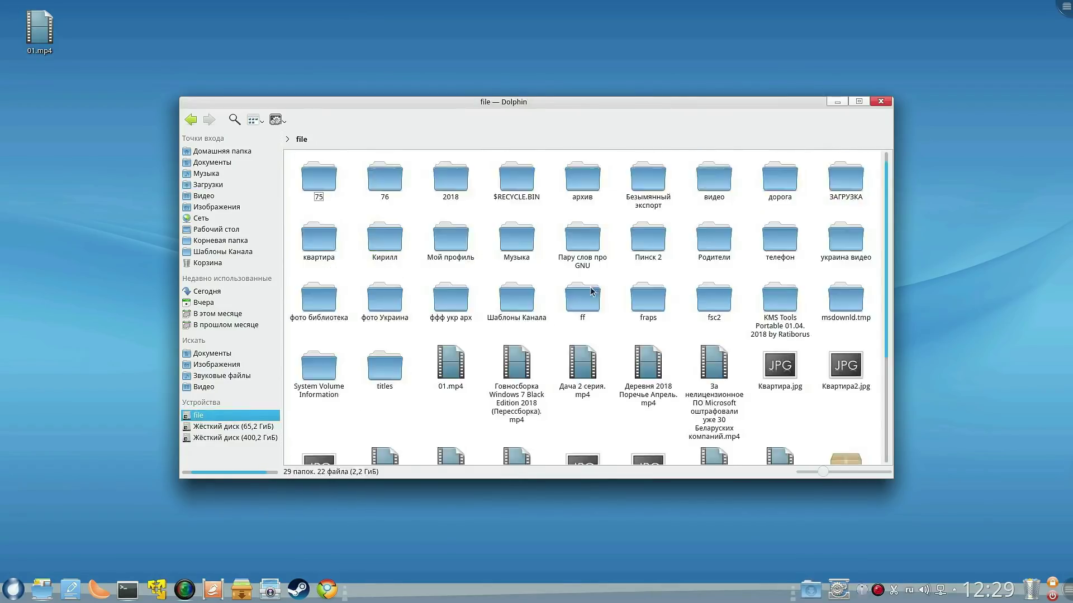
scroll(578, 304, "down", 3)
scroll(578, 304, "up", 3)
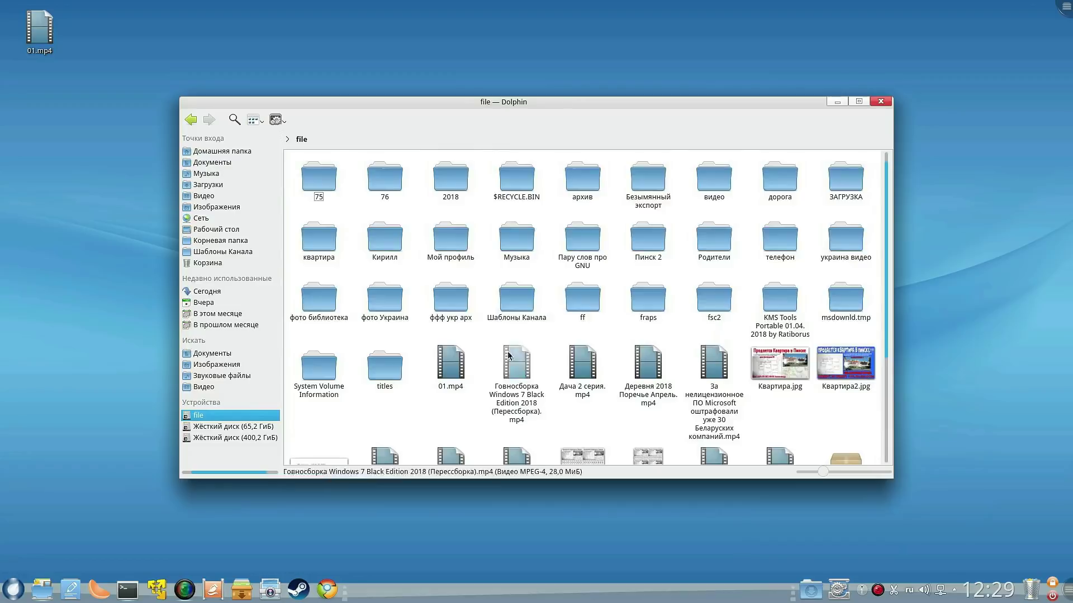
left_click(665, 260)
left_click(191, 120)
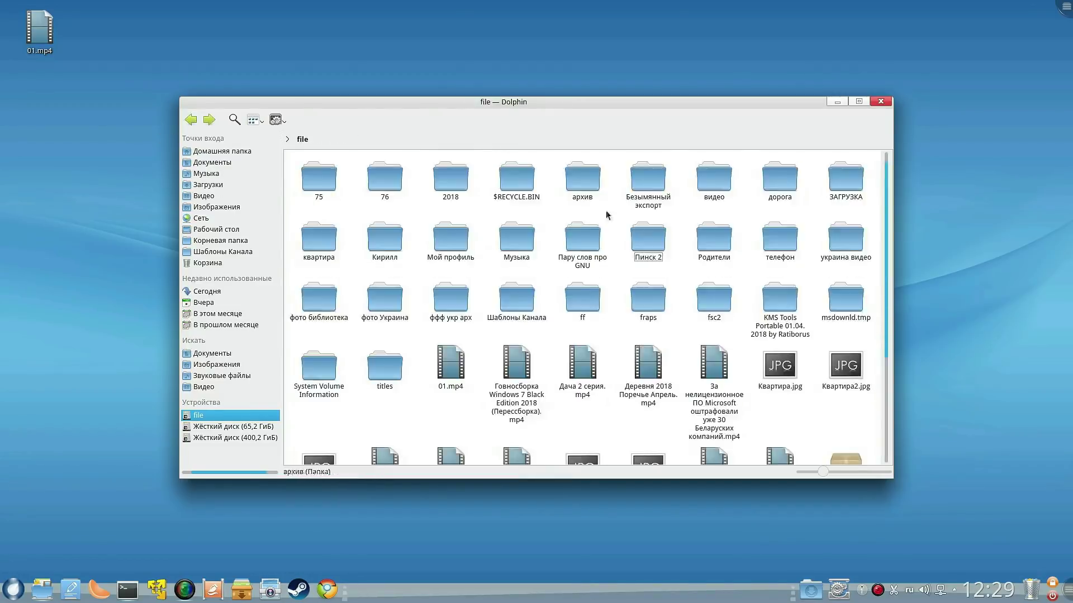
left_click(500, 321)
right_click(313, 167)
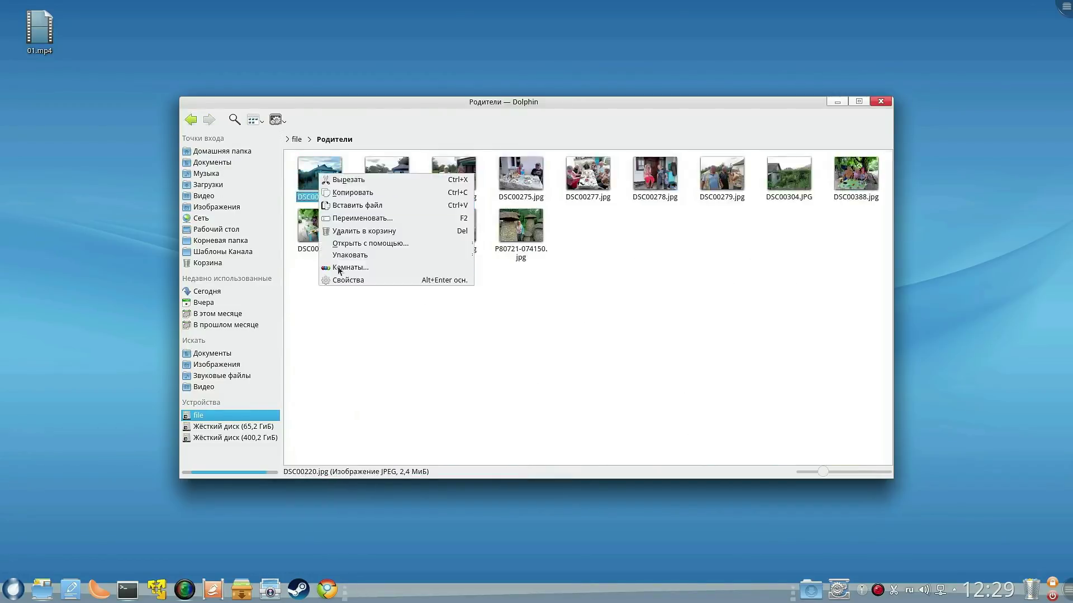
left_click(335, 204)
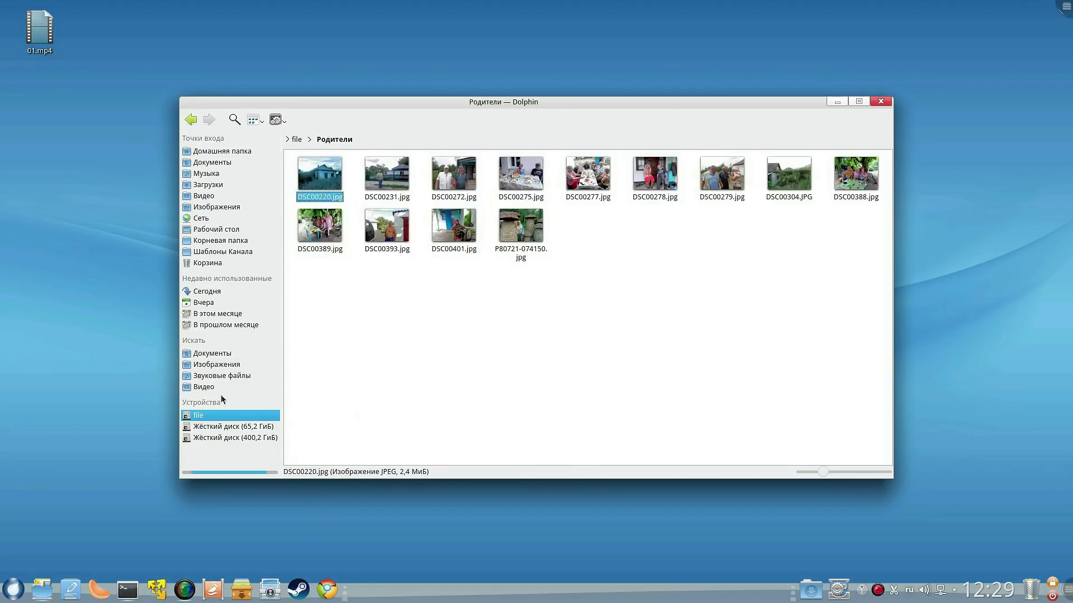
left_click(188, 184)
left_click(881, 101)
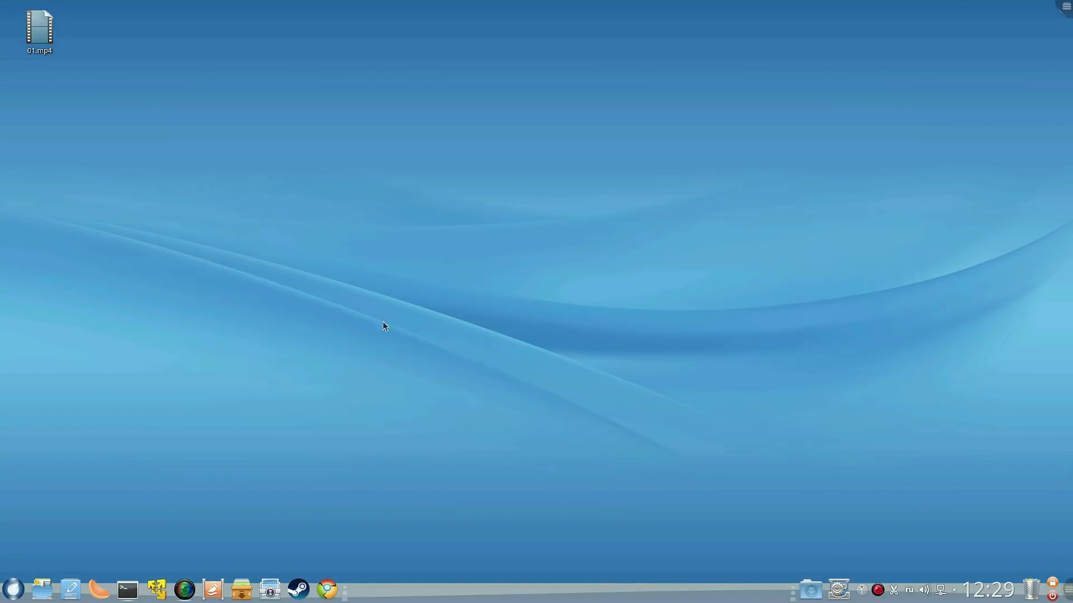
Step: Check the copied files in the Загрузки stack, play Дача 2 серия.mp4 from it, close the player and show the stack again
left_click(811, 593)
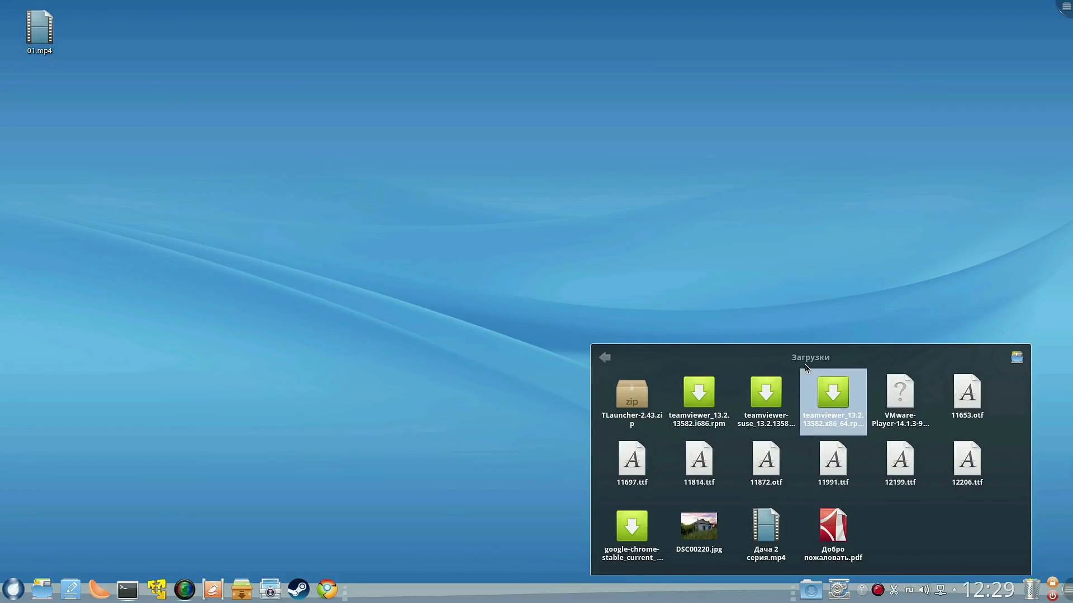
left_click(791, 102)
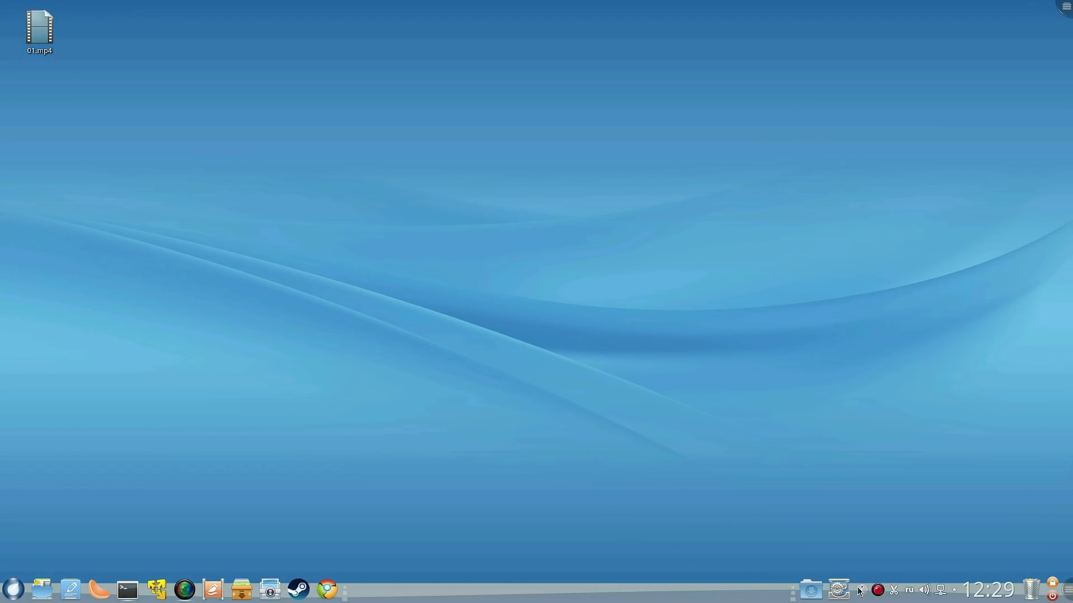
left_click(812, 591)
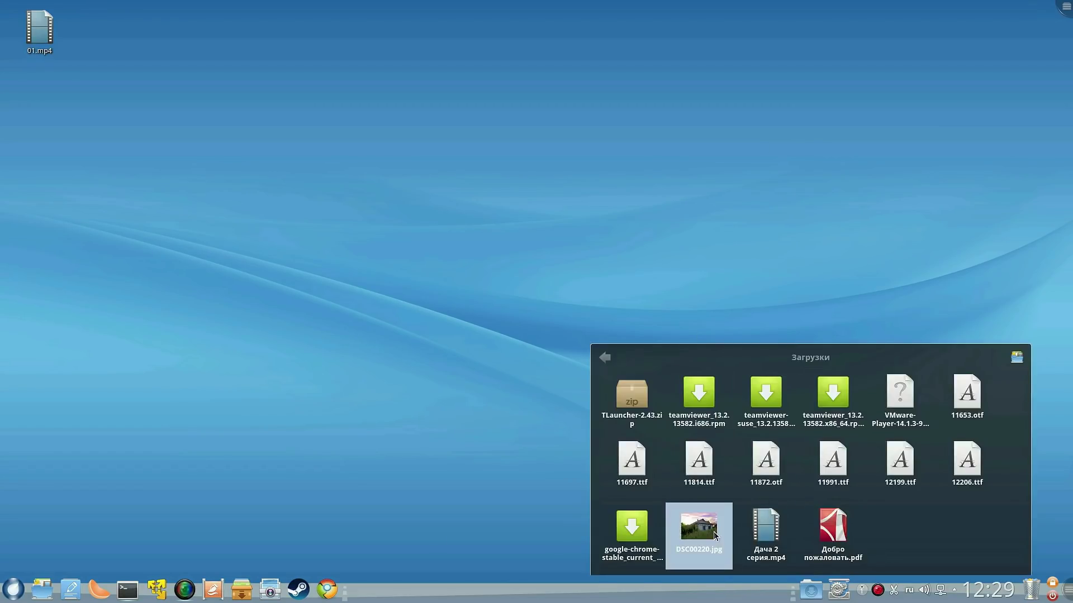
mouse_move(714, 535)
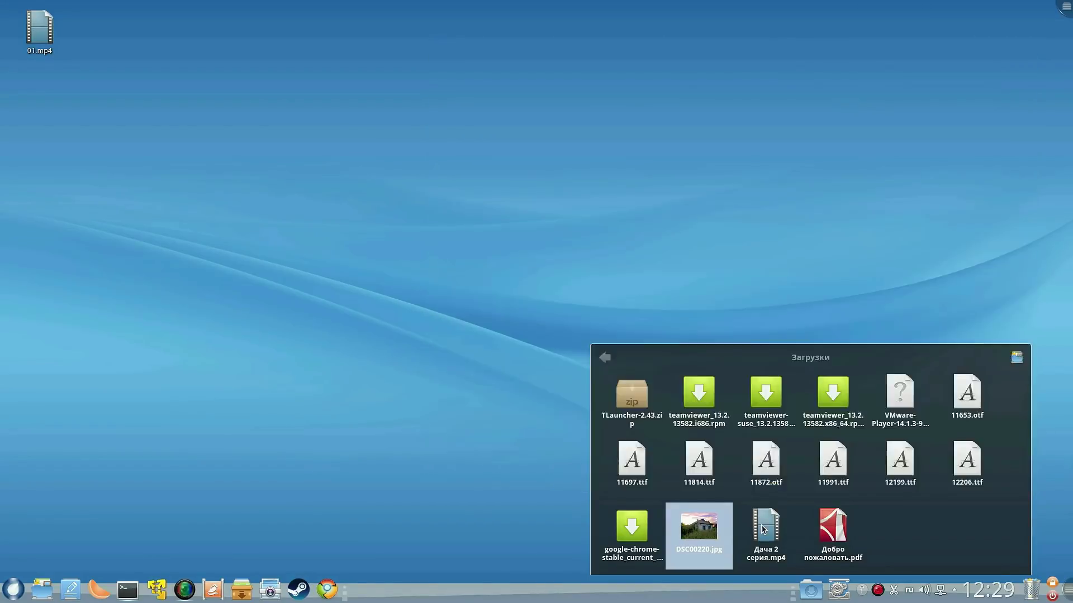
left_click(761, 524)
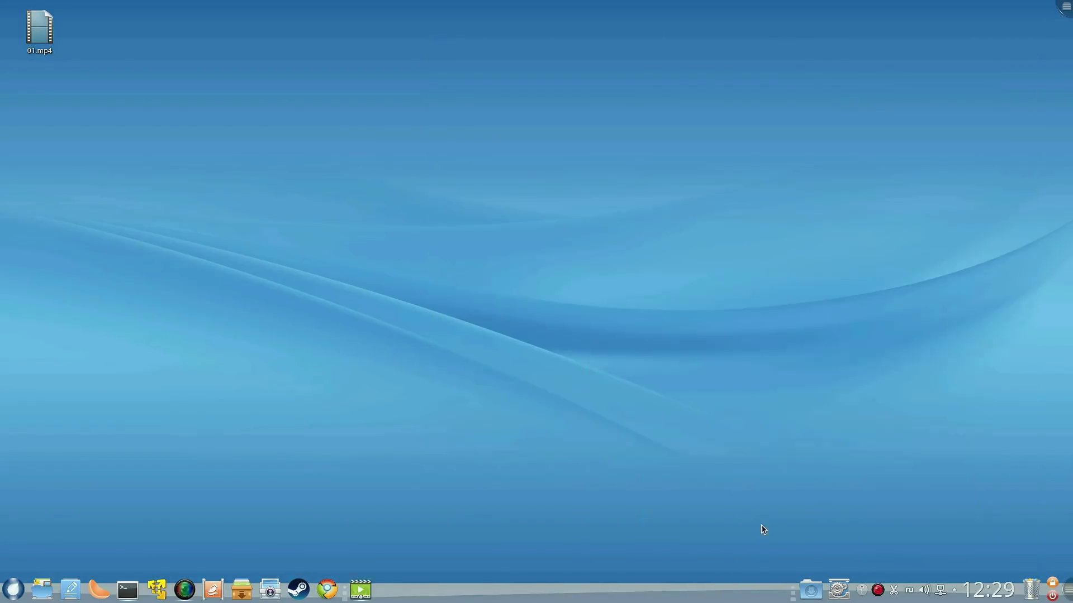
left_click(1062, 5)
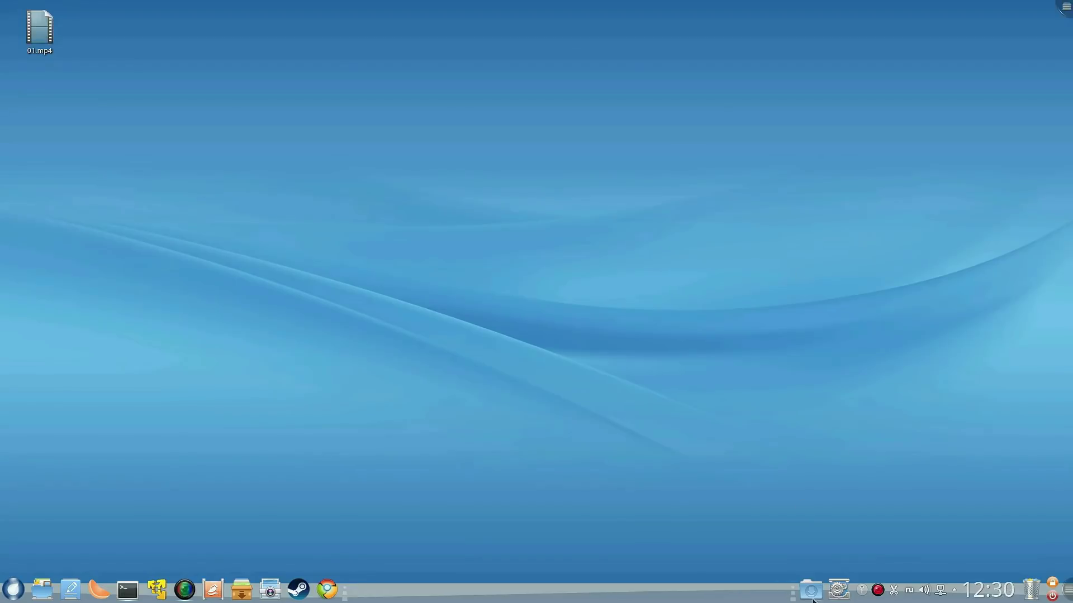
left_click(810, 589)
mouse_move(776, 541)
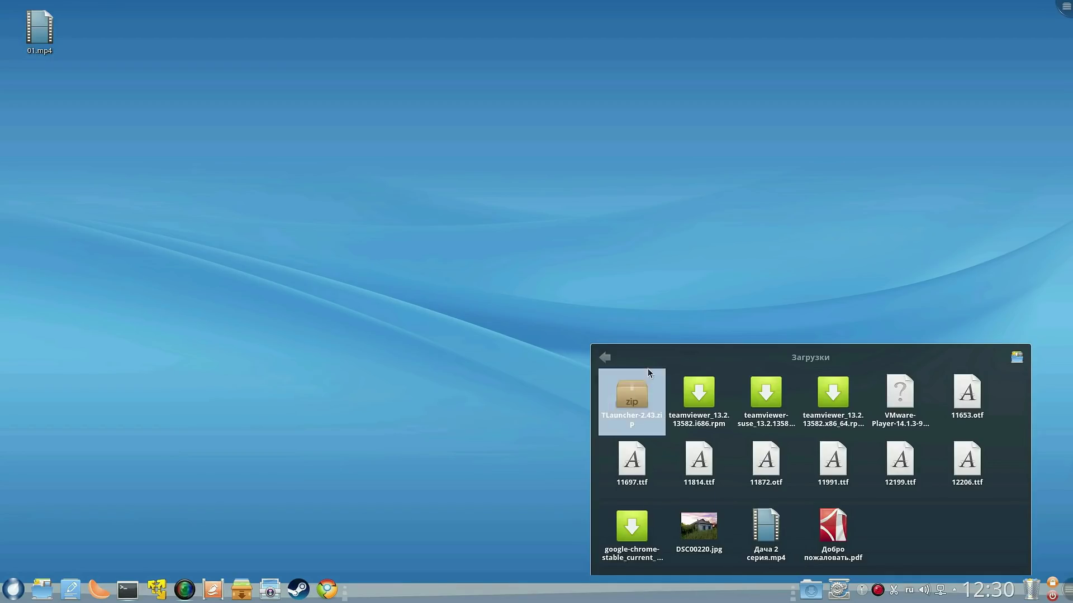
Step: Show the launcher's Приветствие and Приложения pages, and return to the desktop
left_click(11, 589)
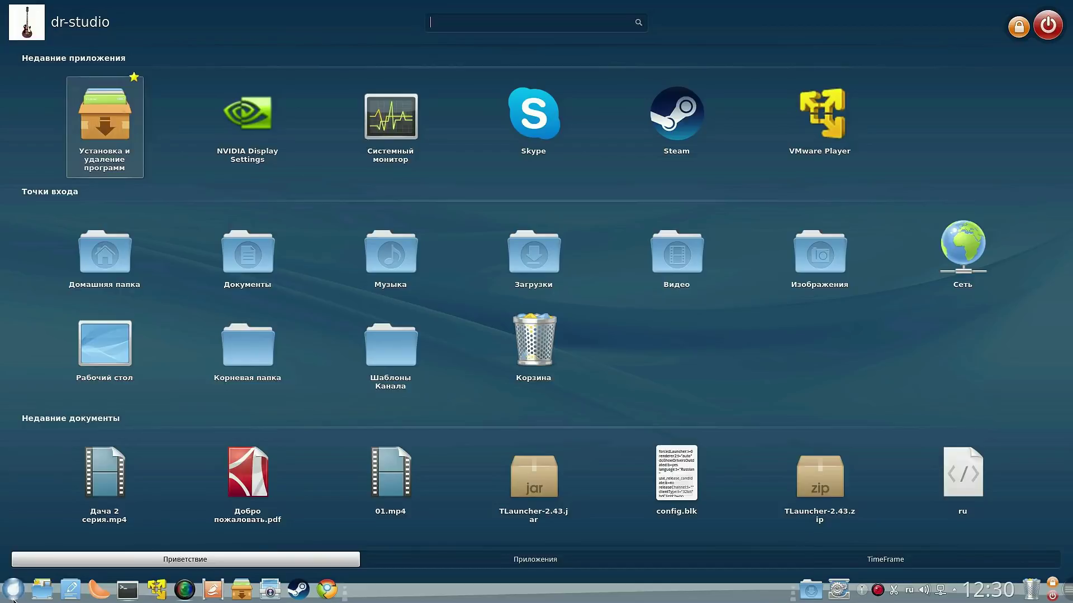
left_click(12, 592)
left_click(12, 592)
left_click(472, 560)
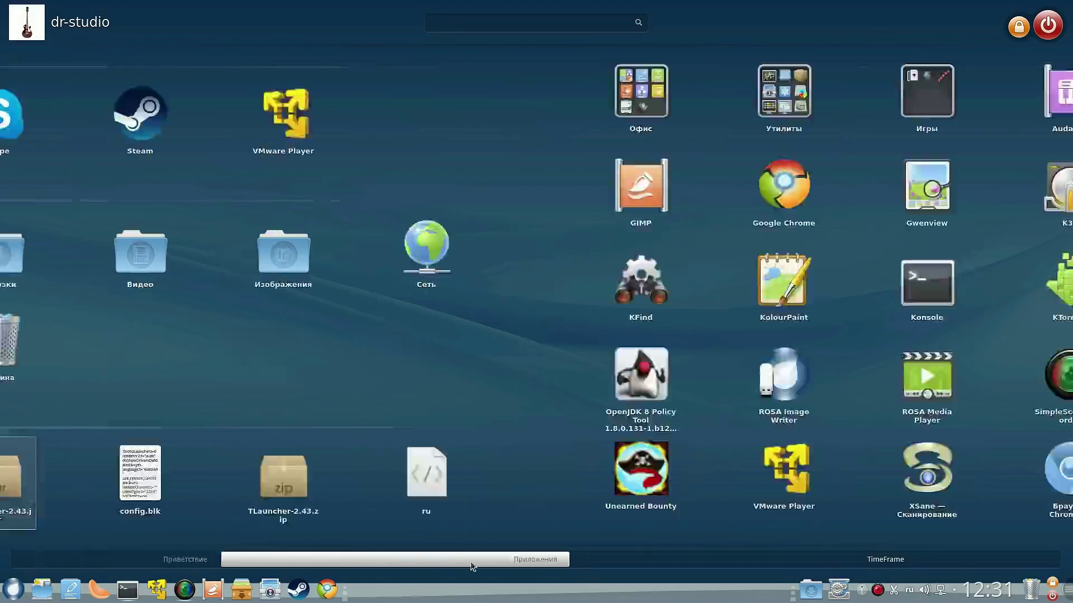
left_click(13, 590)
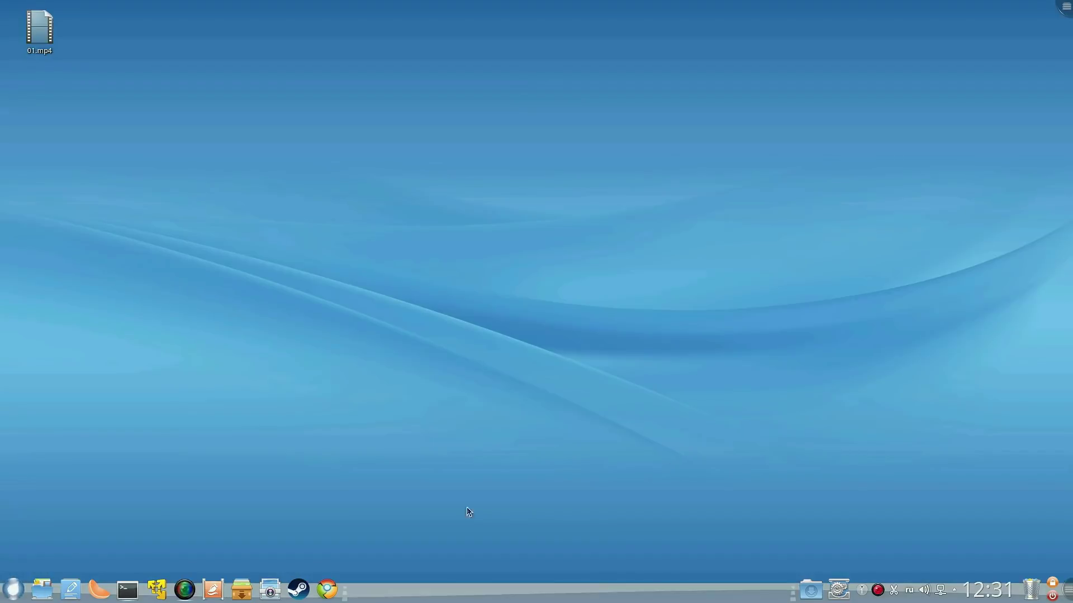
Step: View the home folder in a maximised Dolphin window, and minimise the window
left_click(43, 589)
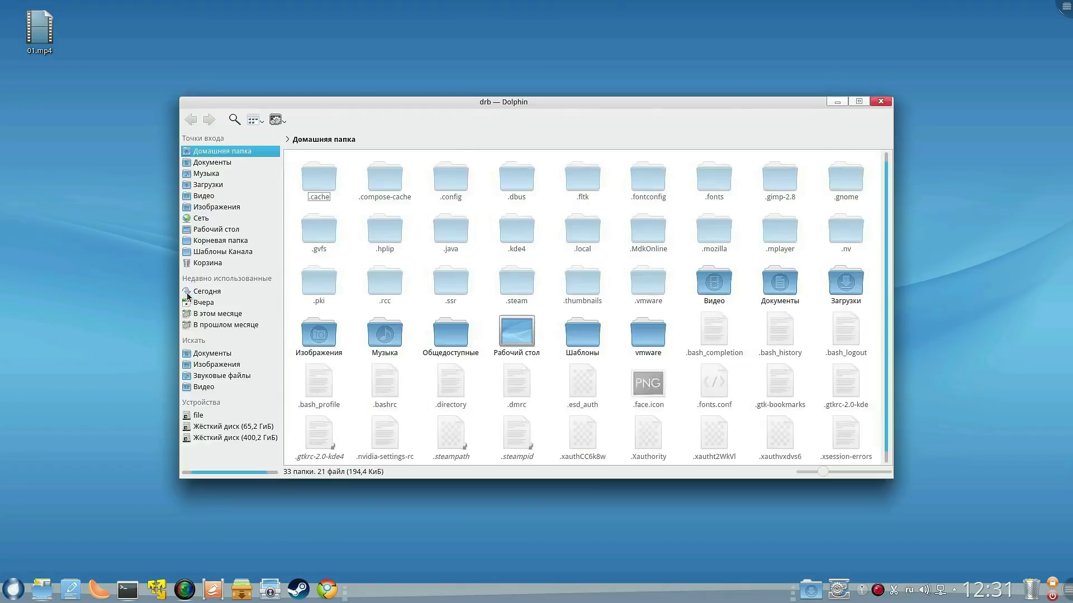
left_click(858, 101)
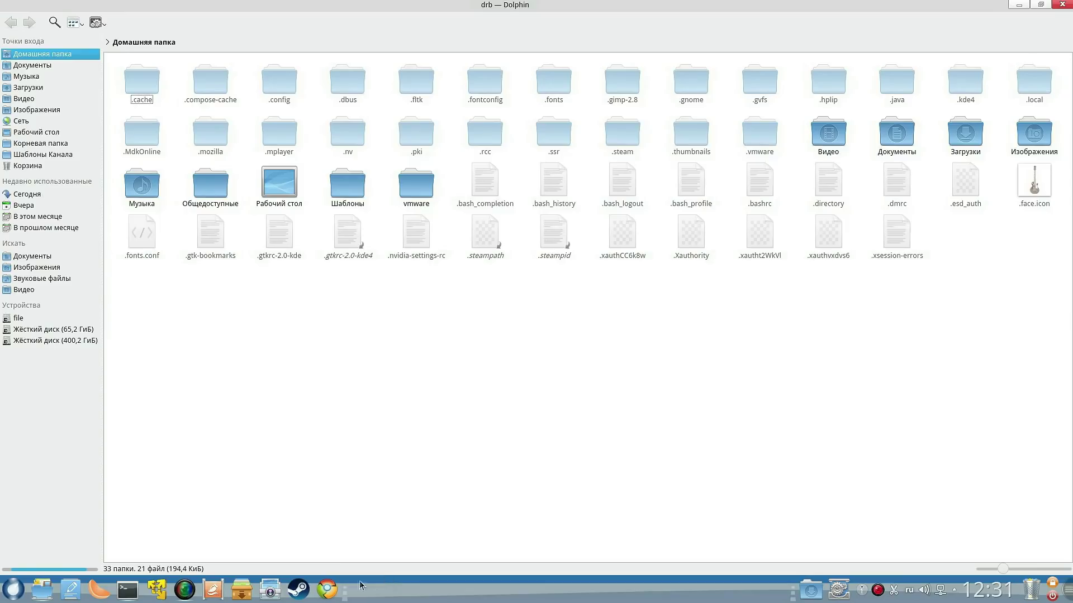
left_click(1018, 5)
Step: Try moving the desktop panel to the top edge of the screen through its settings
left_click(1069, 597)
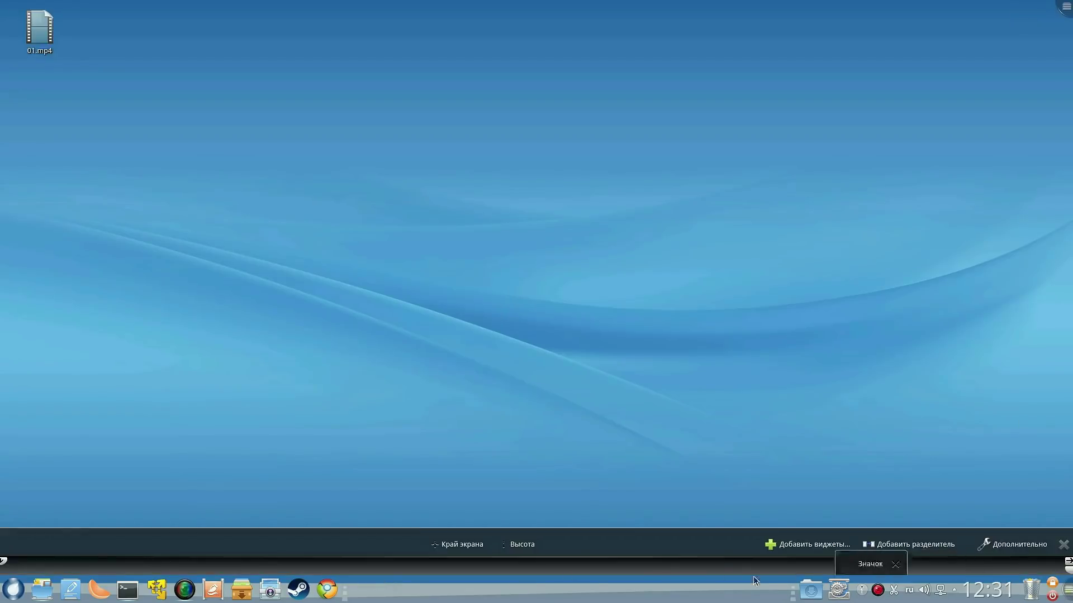
left_click_drag(463, 543, 397, 6)
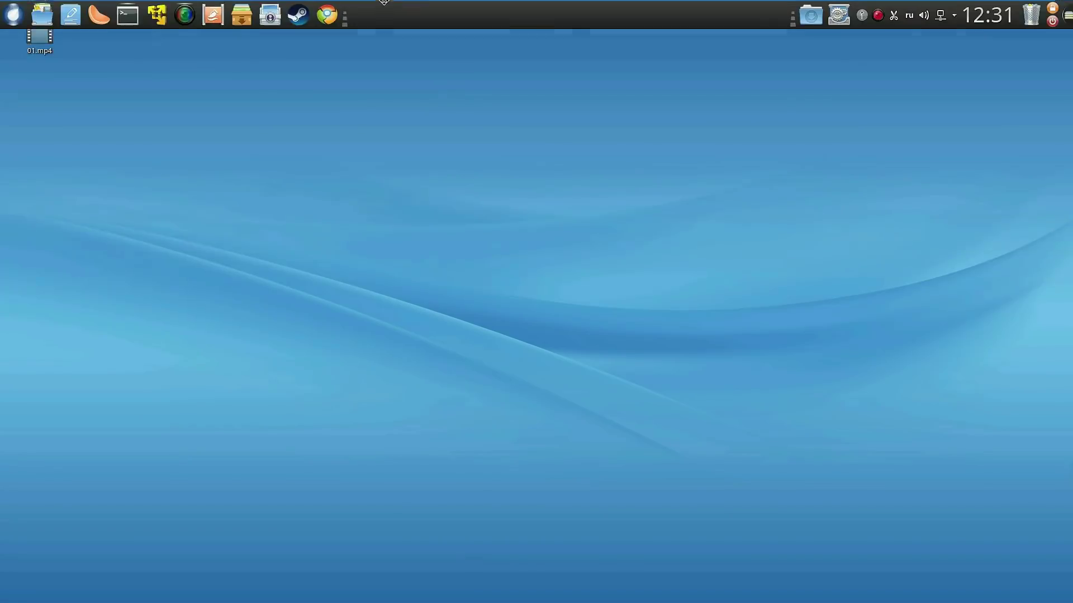
left_click(509, 386)
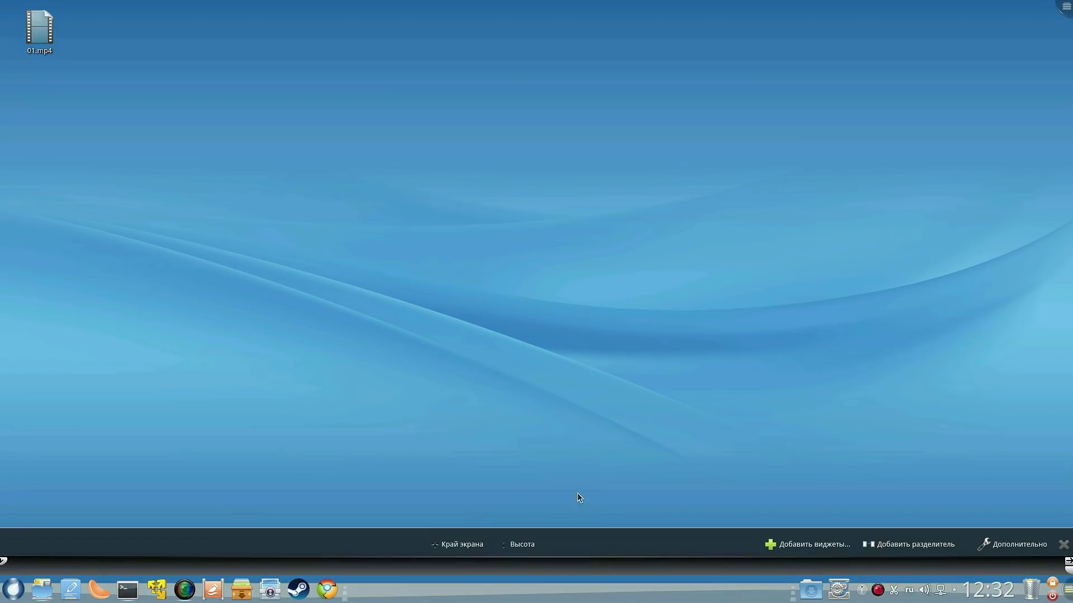
Step: Reduce the height of the desktop panel slightly and leave its settings
left_click_drag(511, 545, 512, 559)
left_click_drag(512, 558, 510, 556)
left_click(420, 399)
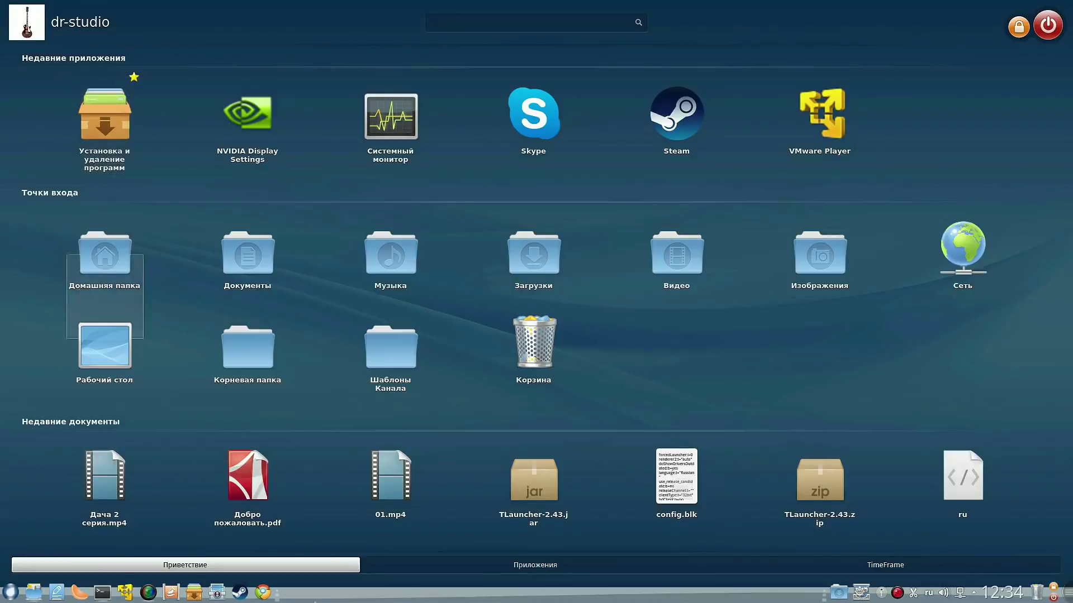
Step: Add Firefox from the launcher's Приложения page to the panel just before the Steam icon, and leave the launcher
left_click(511, 564)
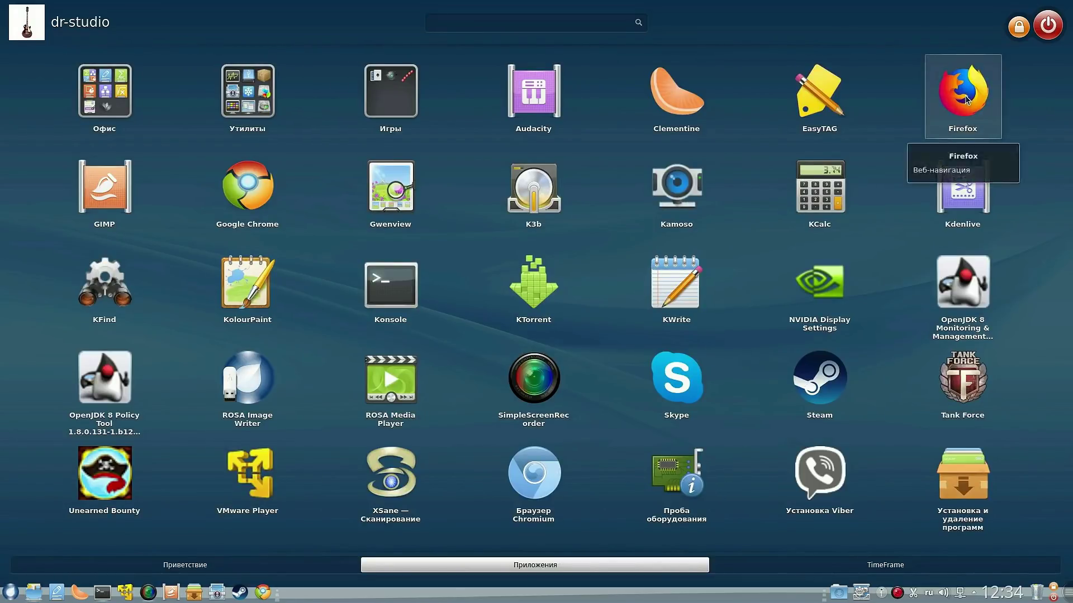
left_click_drag(967, 100, 232, 594)
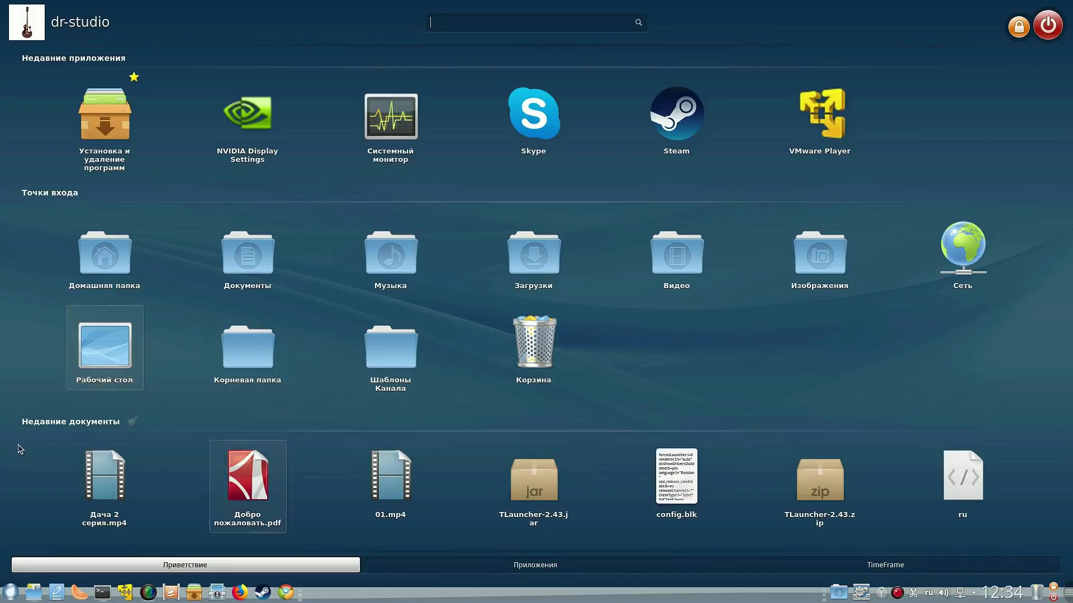
left_click(10, 592)
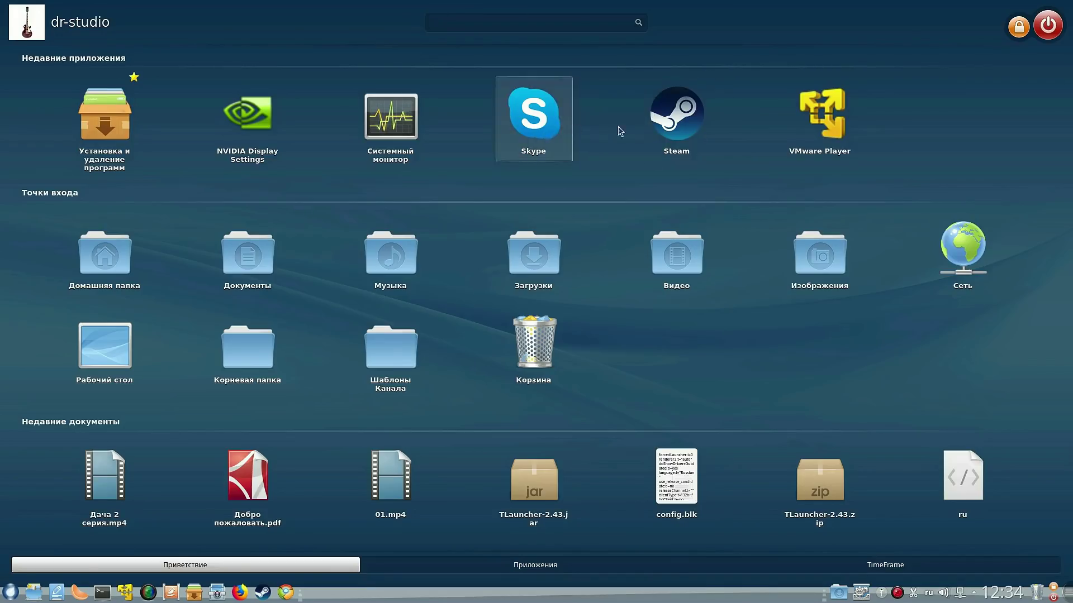
key("Escape")
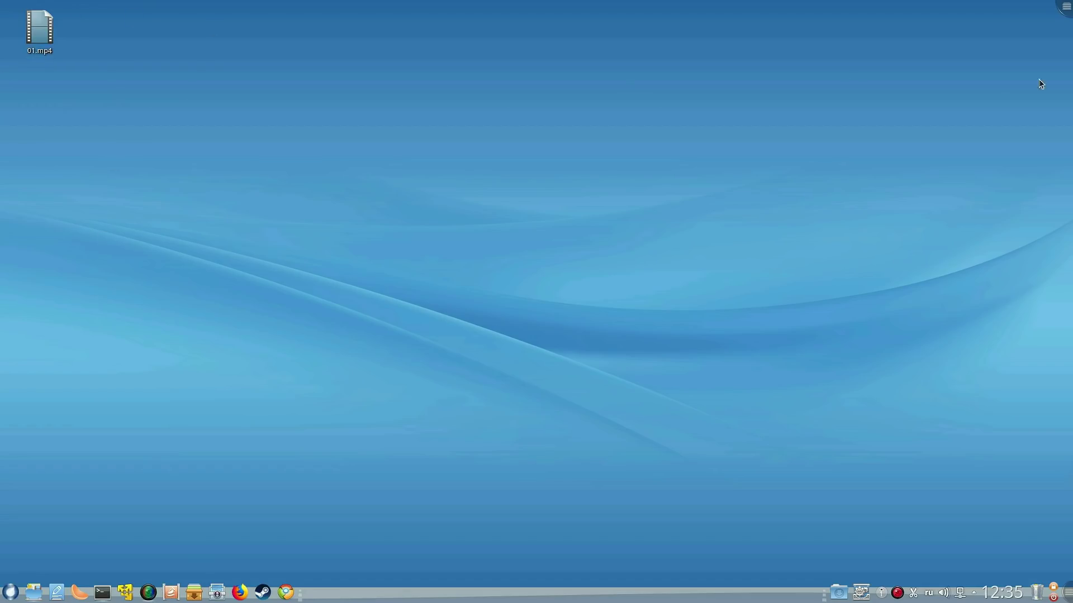
Step: Open the browser of desktop widgets and look through the available widgets
right_click(532, 131)
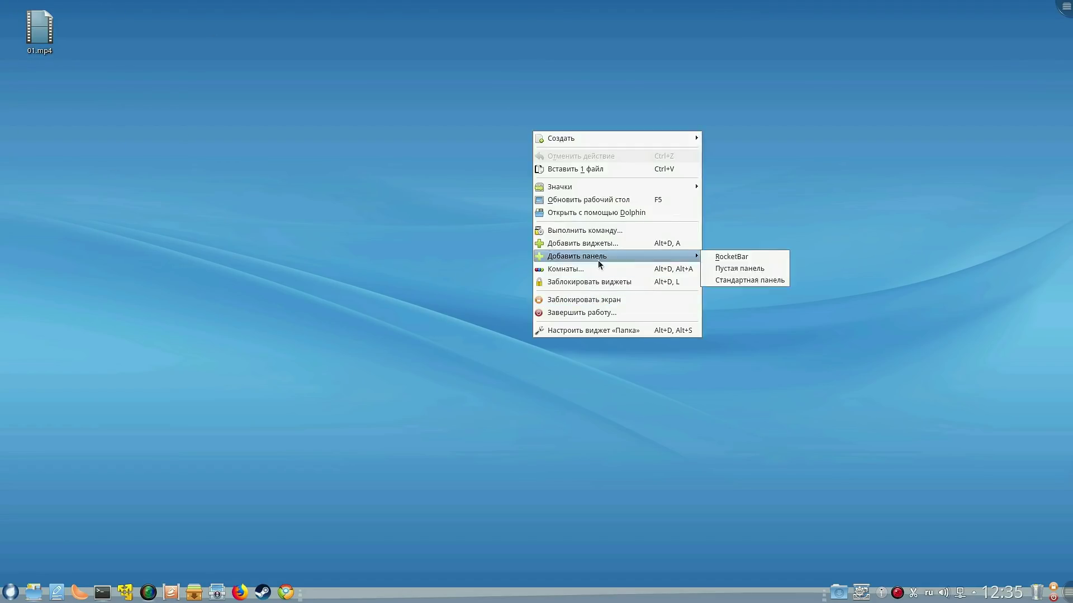
left_click(601, 243)
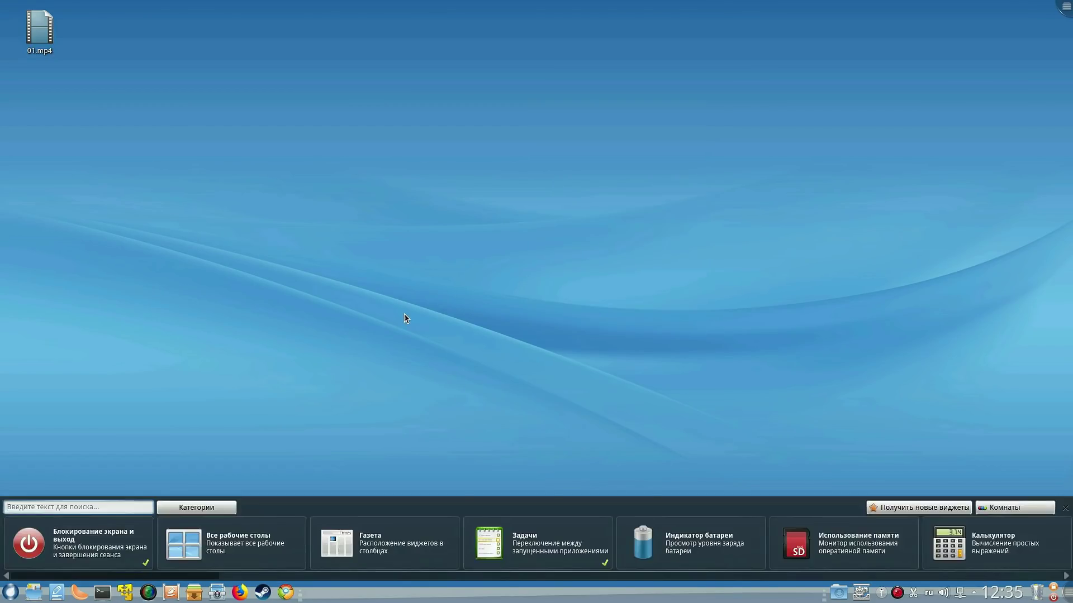
scroll(406, 537, "down", 2)
scroll(434, 553, "down", 3)
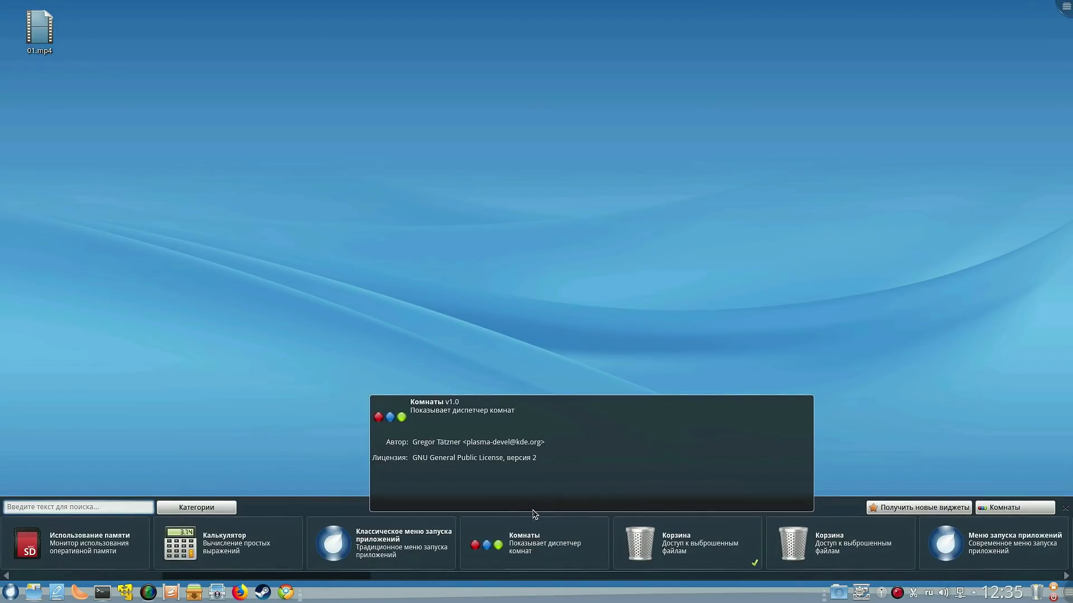
scroll(804, 538, "down", 2)
scroll(807, 537, "down", 3)
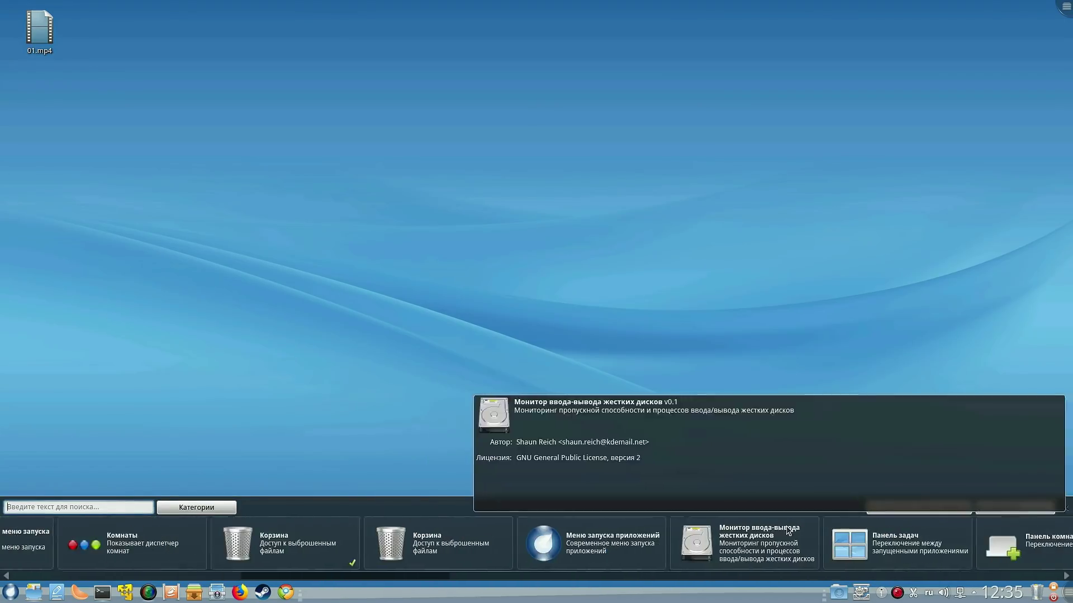
Step: Place the Меню запуска приложений widget in the middle of the desktop and remove it again
left_click_drag(341, 540, 441, 192)
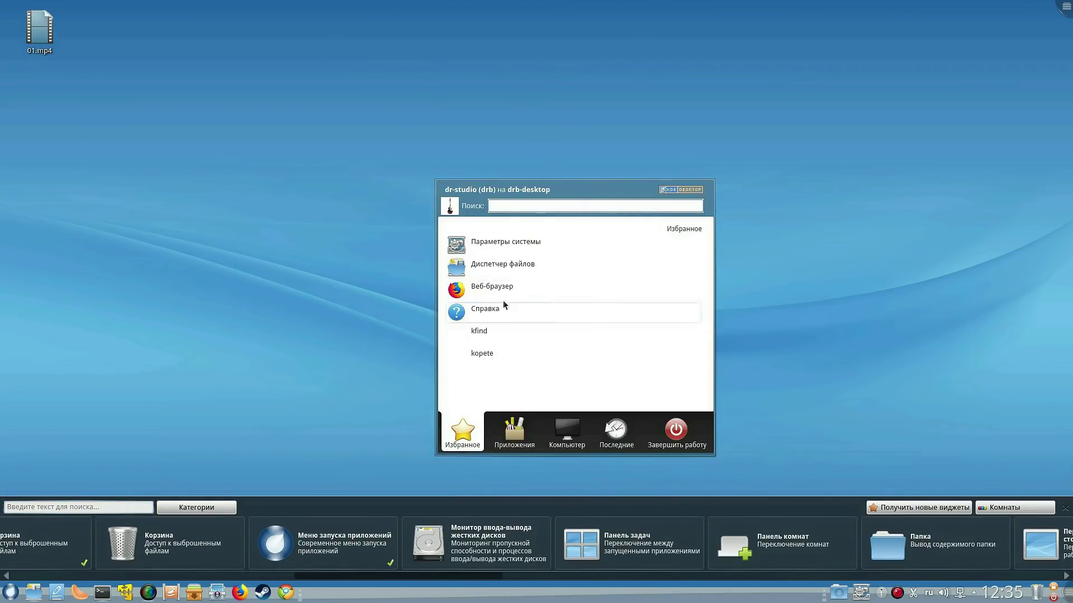
left_click(433, 430)
Step: Find the Прогноз погоды widget further along the widget list and place it on the upper part of the desktop
scroll(656, 555, "down", 3)
scroll(665, 556, "down", 5)
scroll(690, 559, "down", 4)
left_click_drag(884, 520, 582, 123)
Step: Configure the weather widget with the location pinsk, found through the station search, and accept the settings
left_click(684, 201)
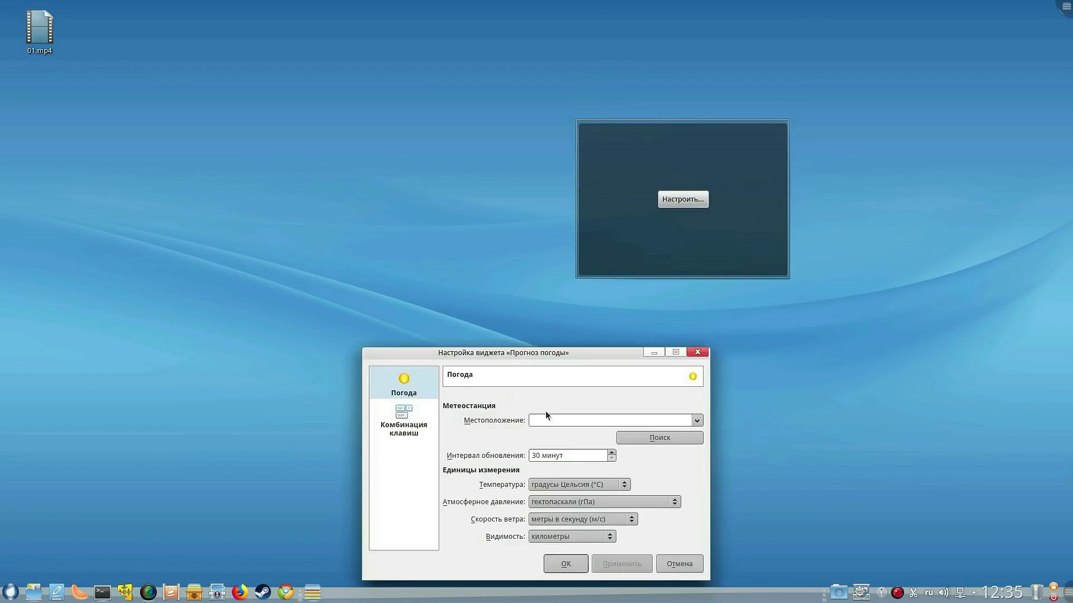
key("alt+shift")
type("pinsk")
left_click(628, 437)
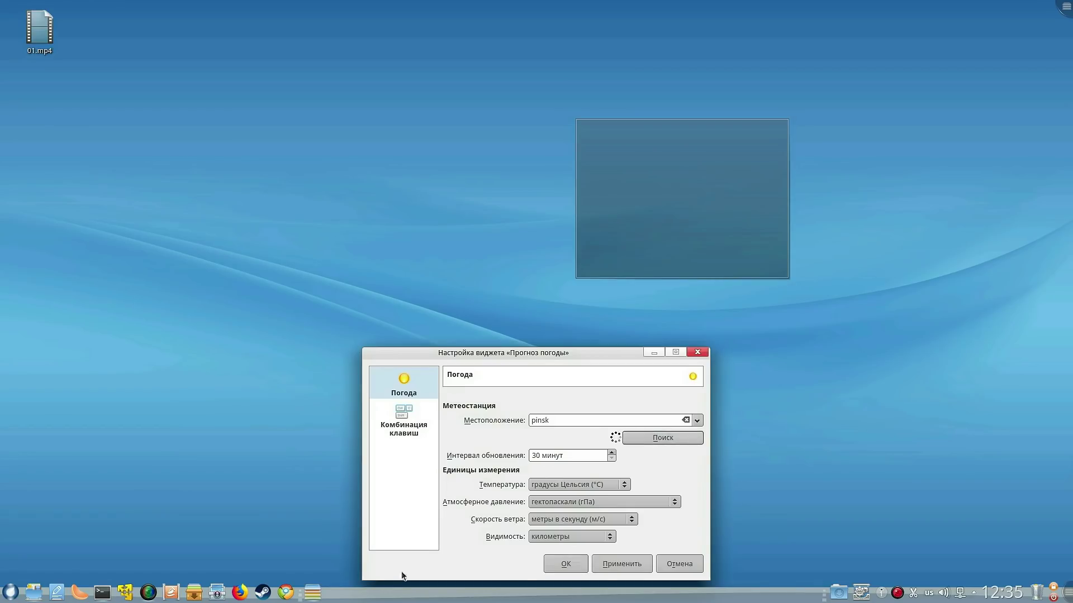
left_click(603, 566)
left_click(565, 563)
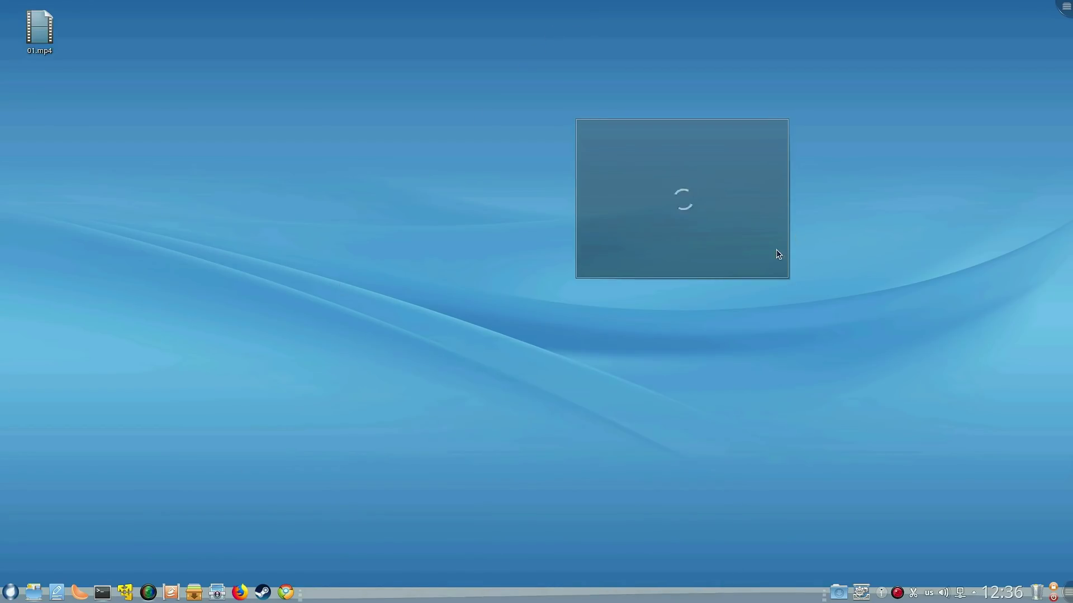
Step: Reposition and widen the weather widget in the desktop's upper-right area, and lock the desktop widgets
mouse_move(776, 251)
left_click_drag(798, 230, 1030, 124)
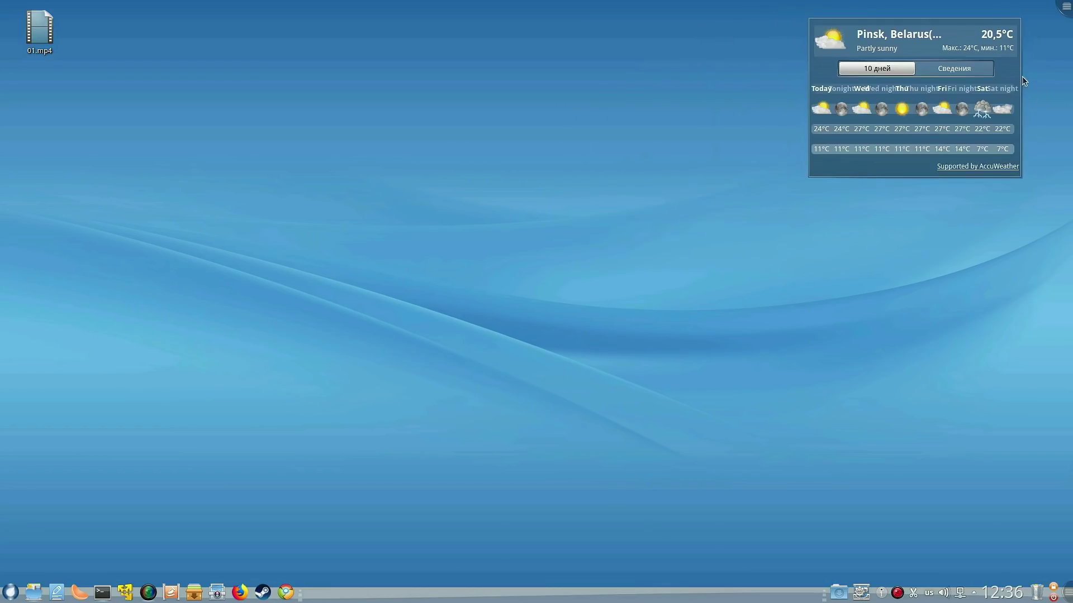
mouse_move(1015, 63)
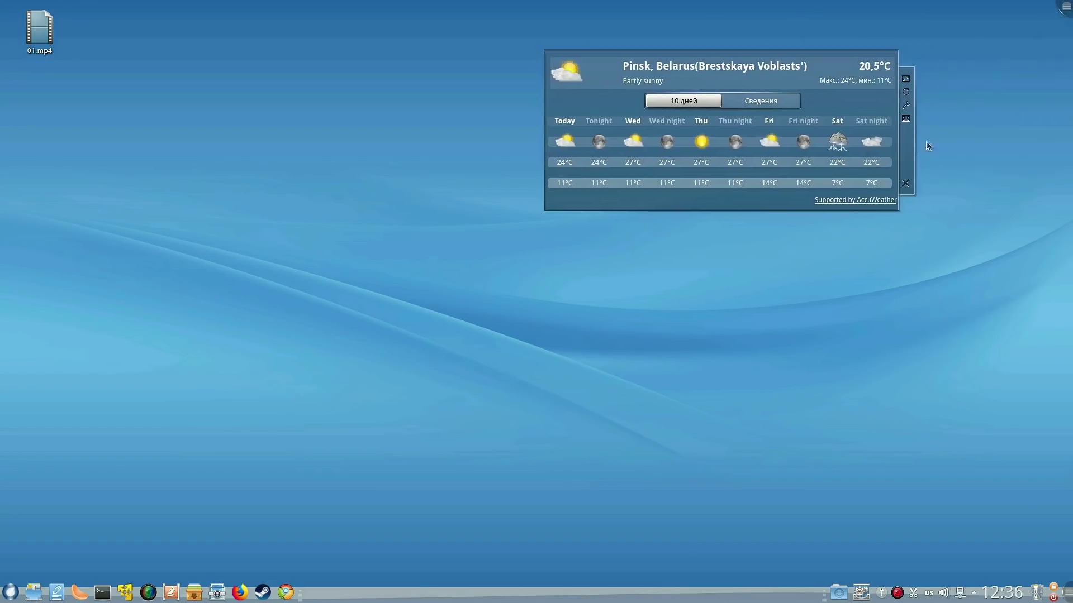
right_click(404, 197)
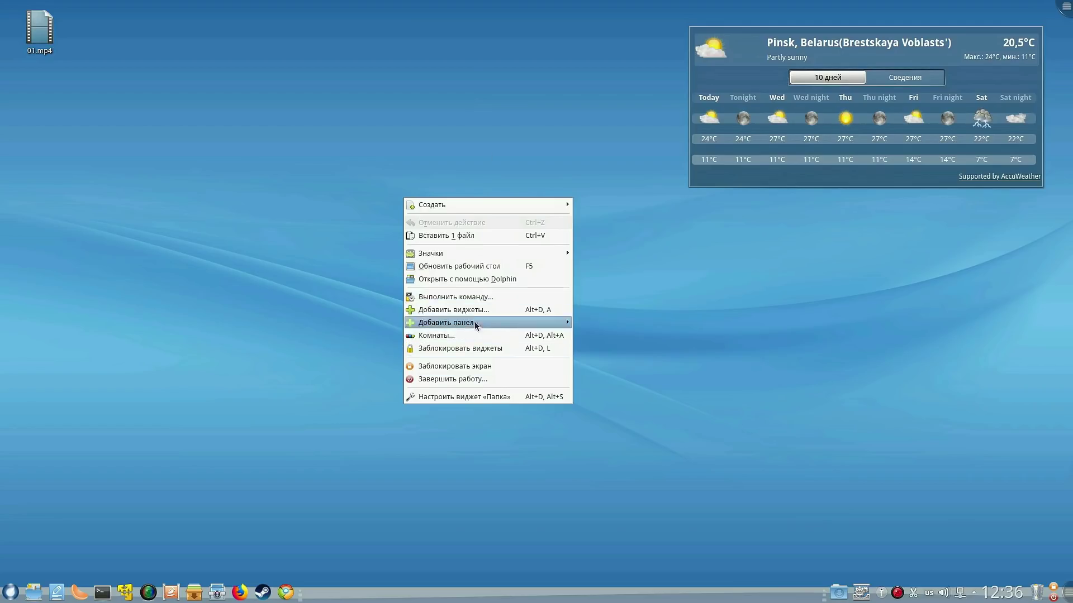
left_click(474, 348)
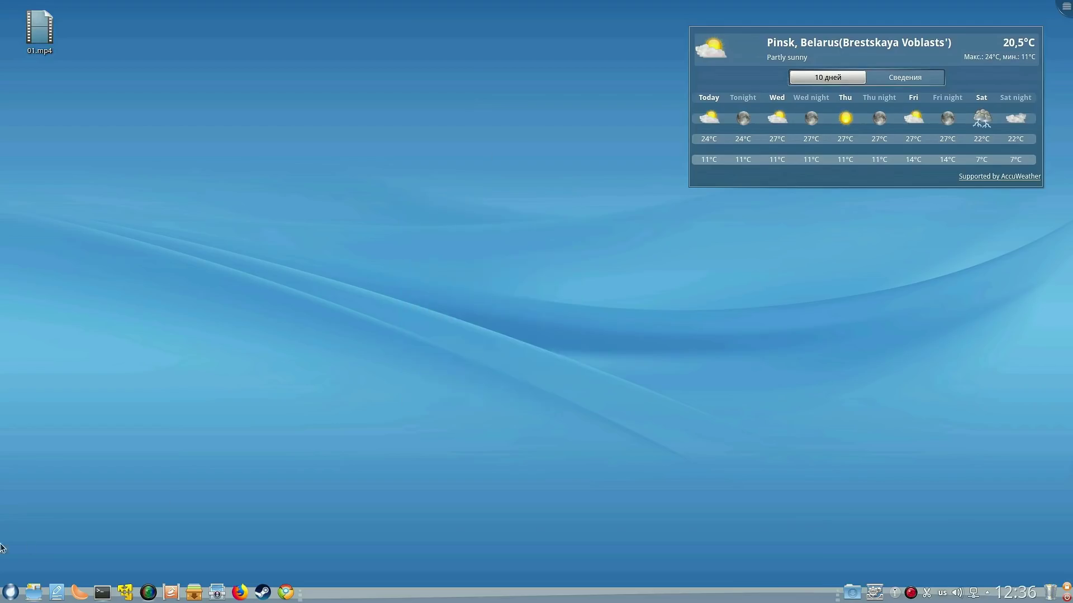
Step: Open the desktop settings and set the wallpaper type to Слайд-шоу
right_click(262, 293)
left_click(318, 468)
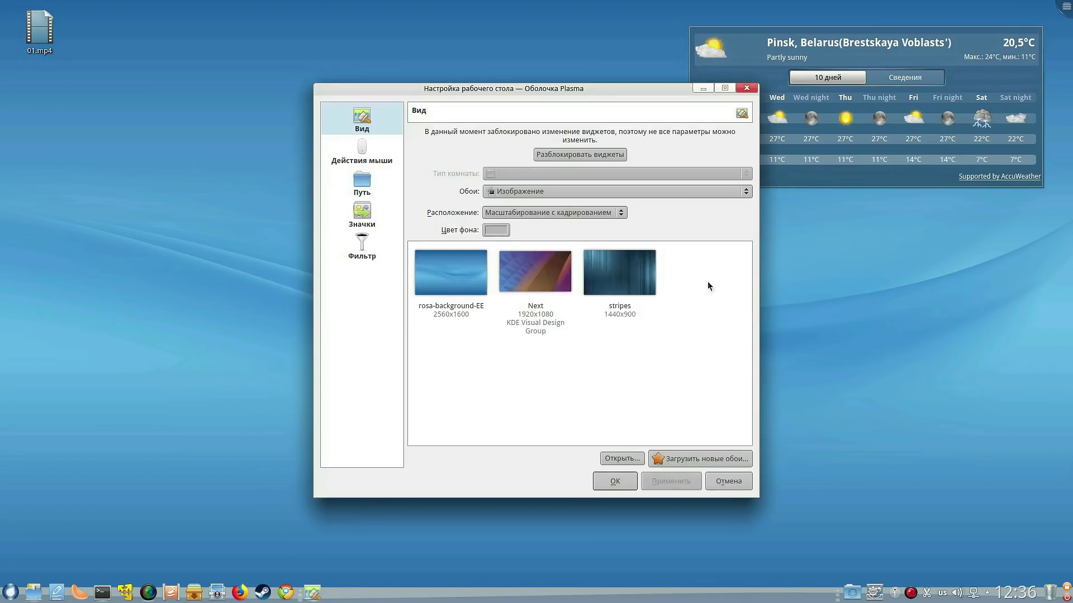
left_click(617, 459)
left_click(764, 430)
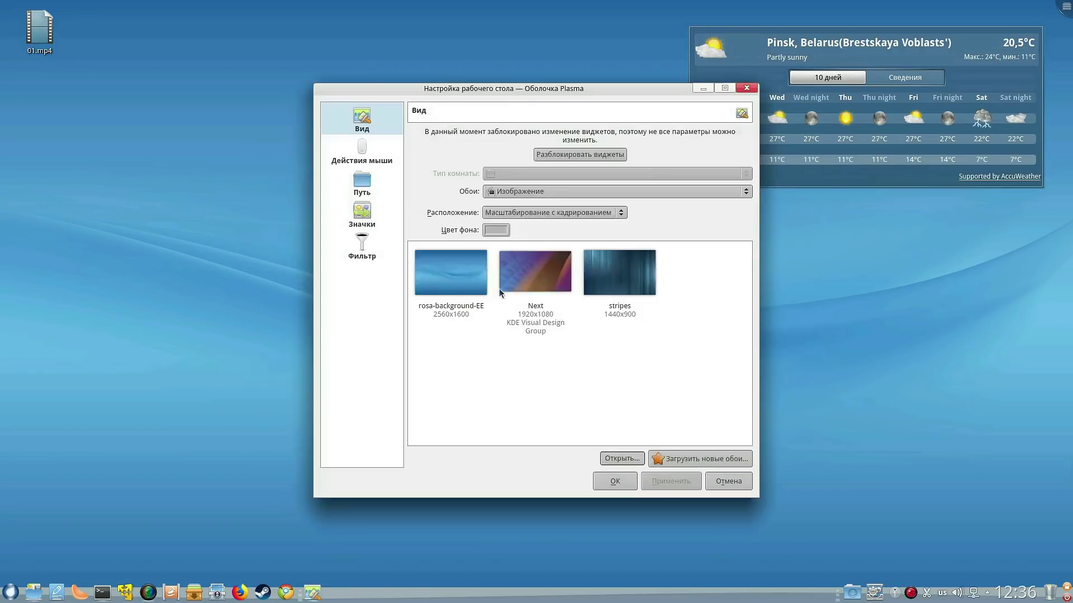
left_click(562, 194)
left_click(537, 230)
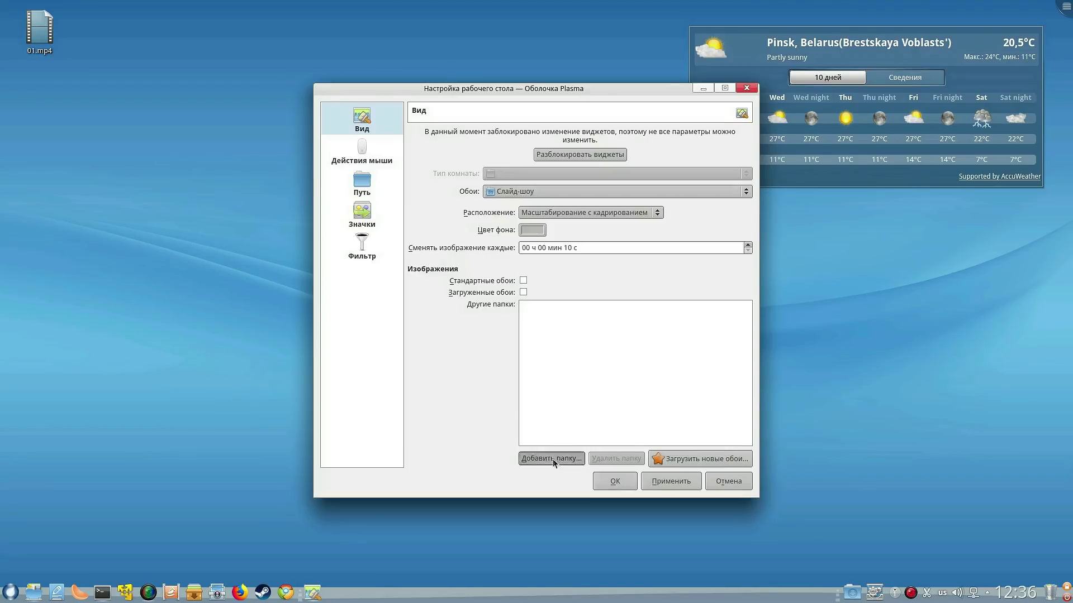
Step: Add the folder Изображения/обои/Тема лето/DesktopBackground as the image source for the wallpaper slideshow
left_click(552, 458)
left_click(417, 257)
left_click(429, 268)
left_click(447, 281)
left_click(440, 279)
left_click(492, 291)
left_click(687, 446)
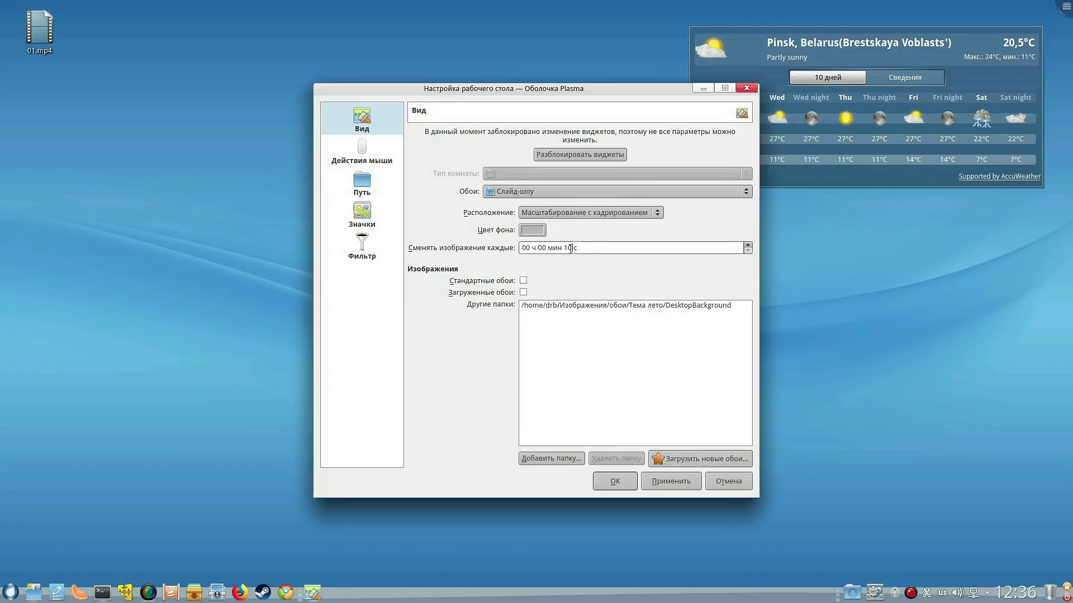
Step: Set the slideshow's image change interval to 20 seconds and accept the desktop settings
key("BackSpace")
key("BackSpace")
type("20")
left_click(615, 481)
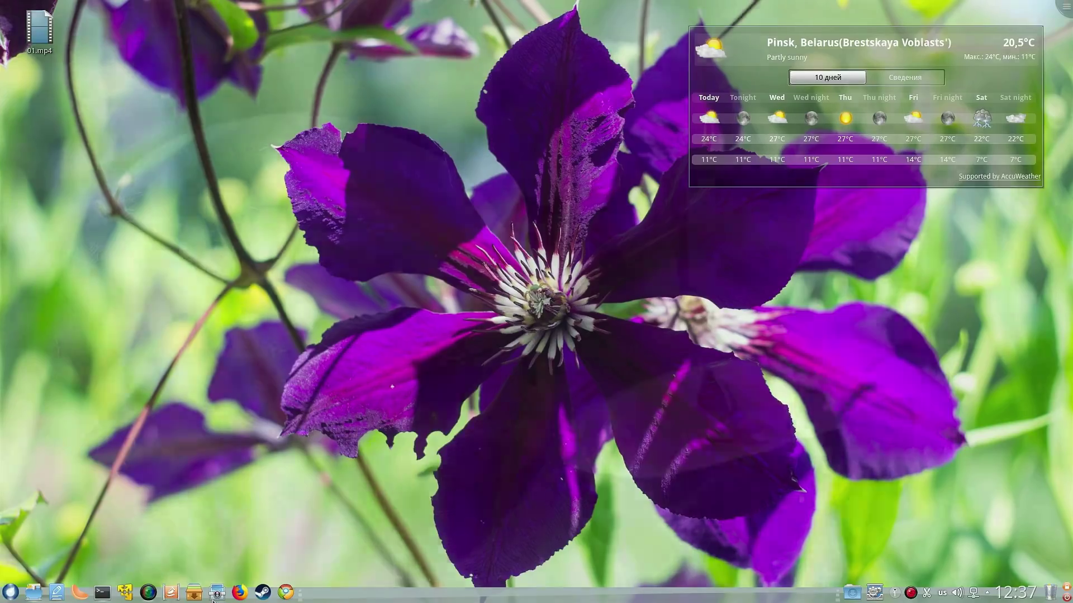
Step: Launch the software manager Управление программами and authenticate with the administrator password
left_click(194, 592)
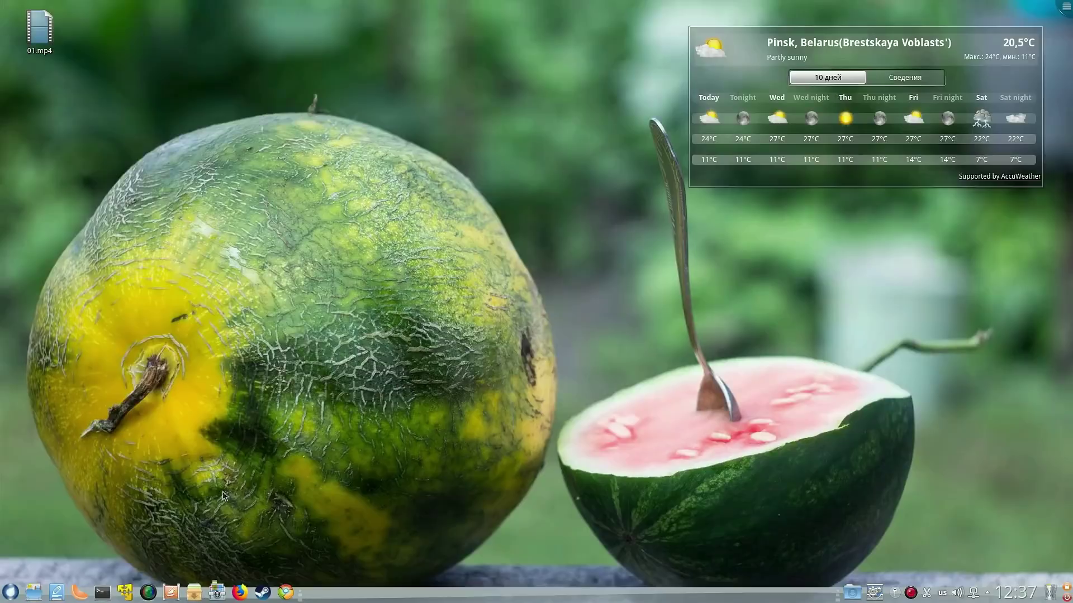
type("••")
left_click(578, 361)
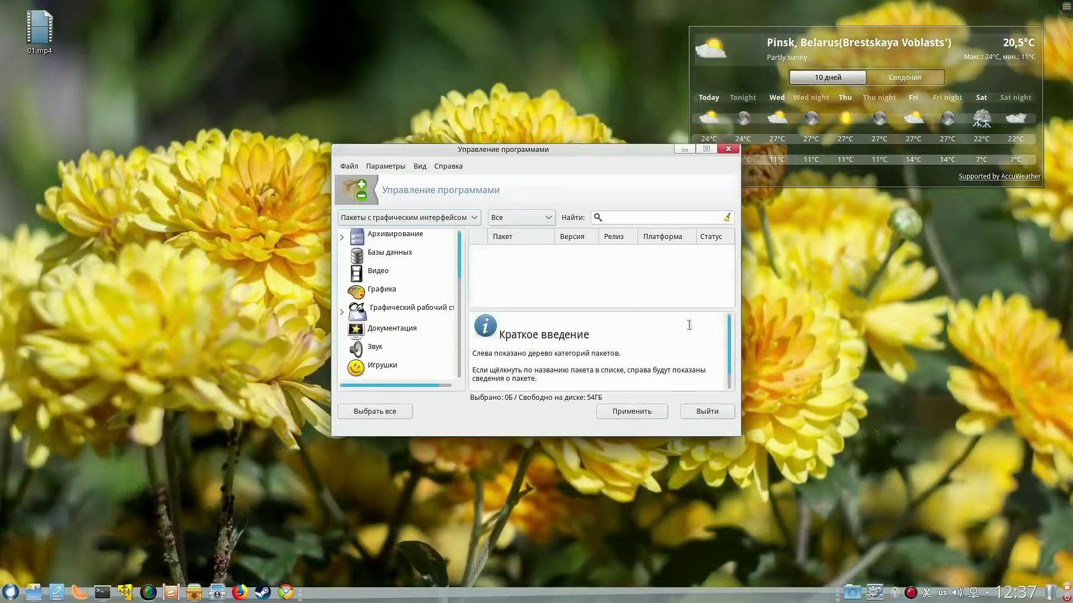
Step: Show the packages of the Видео category and maximise the software manager window
left_click_drag(742, 440, 742, 571)
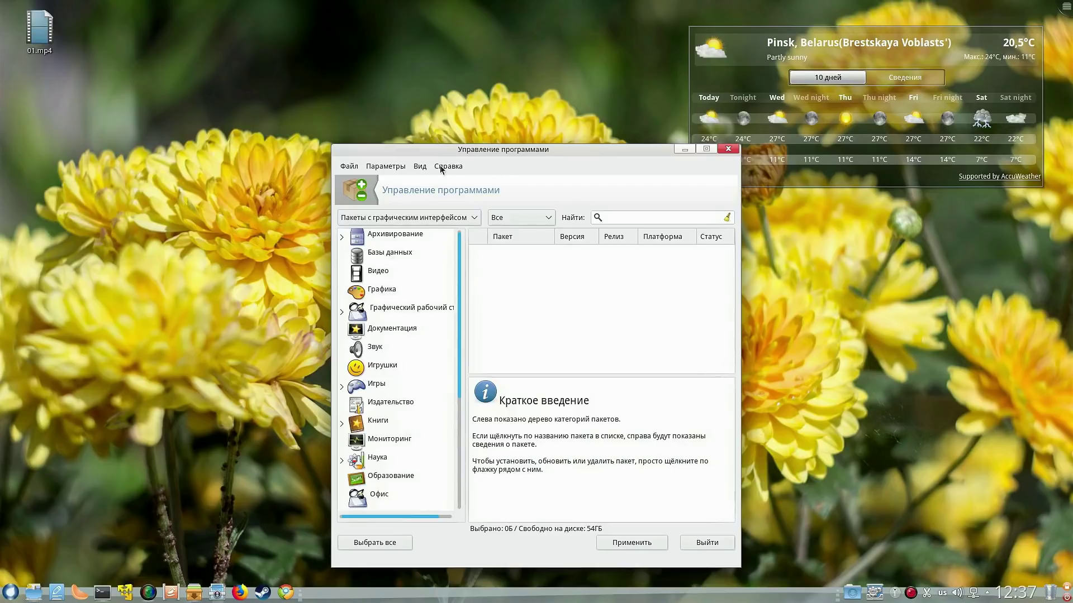
left_click(622, 216)
scroll(397, 291, "down", 5)
scroll(395, 299, "up", 5)
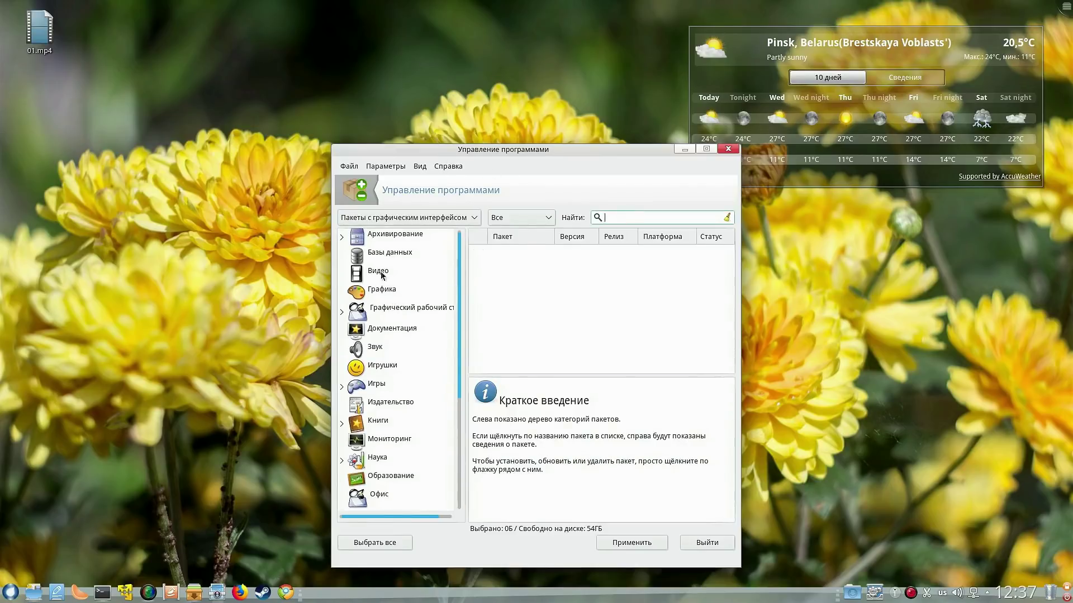
left_click(382, 272)
left_click(706, 149)
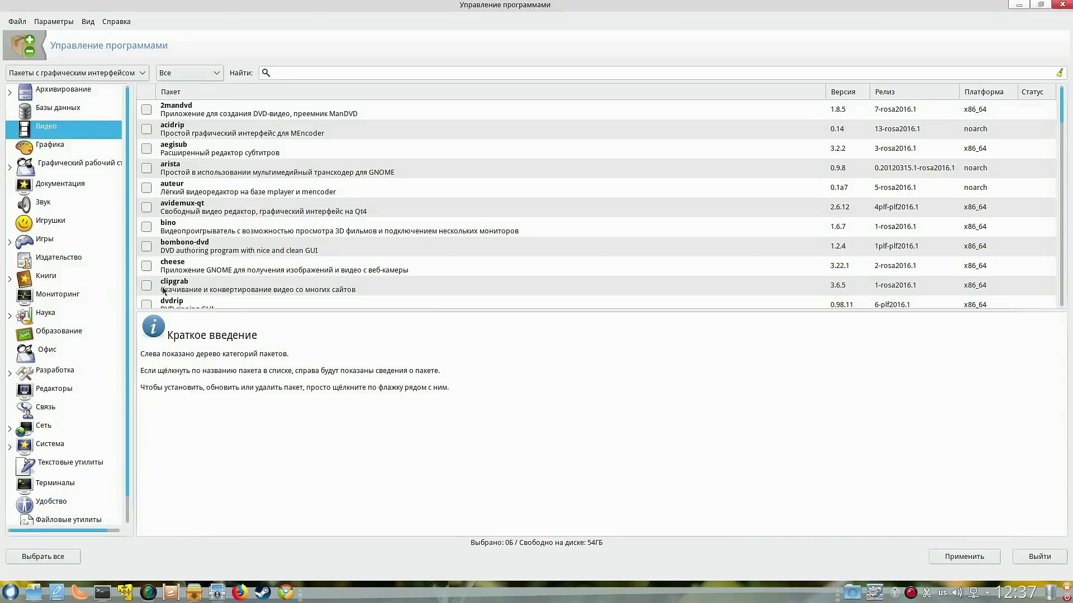
Step: Enlarge the package list and install smtube together with its required additional packages
left_click_drag(443, 310, 442, 464)
scroll(290, 229, "down", 8)
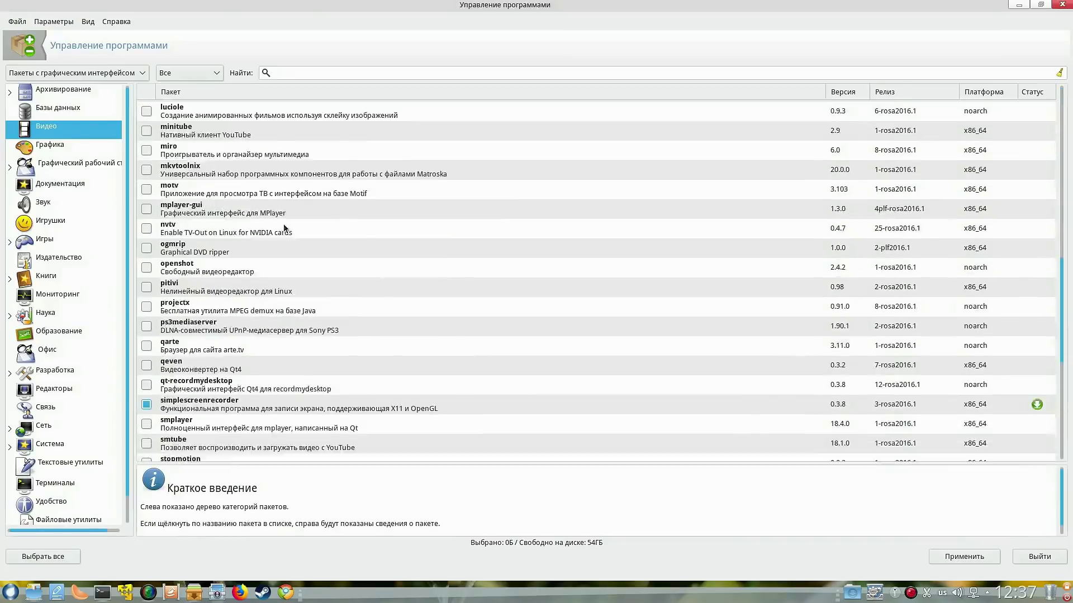
scroll(282, 207, "down", 3)
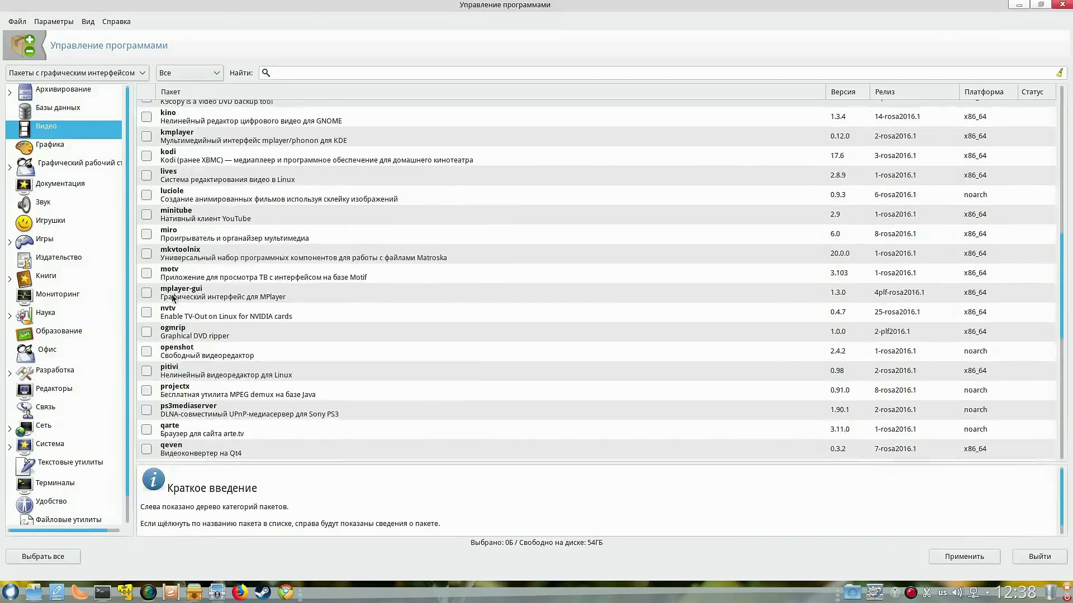
scroll(279, 224, "down", 2)
left_click(146, 405)
scroll(184, 385, "down", 1)
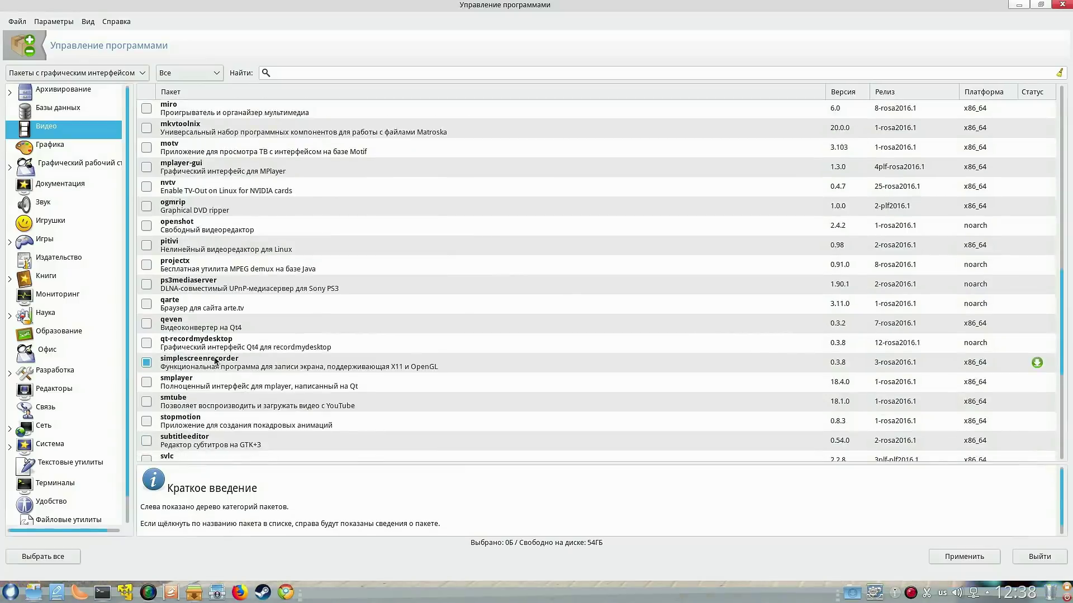
scroll(215, 362, "down", 1)
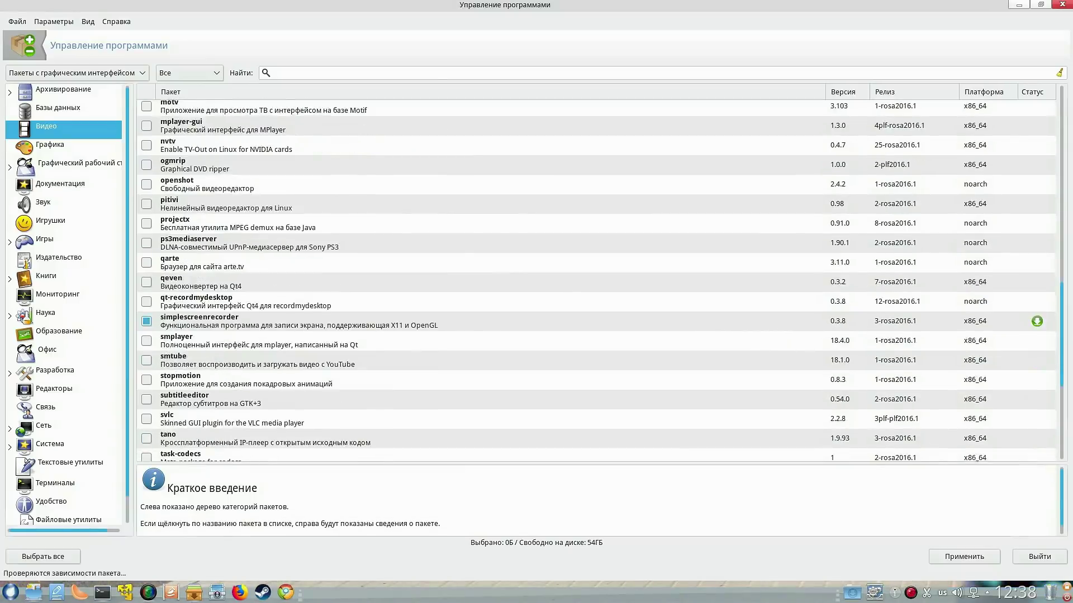
left_click(148, 361)
left_click(624, 394)
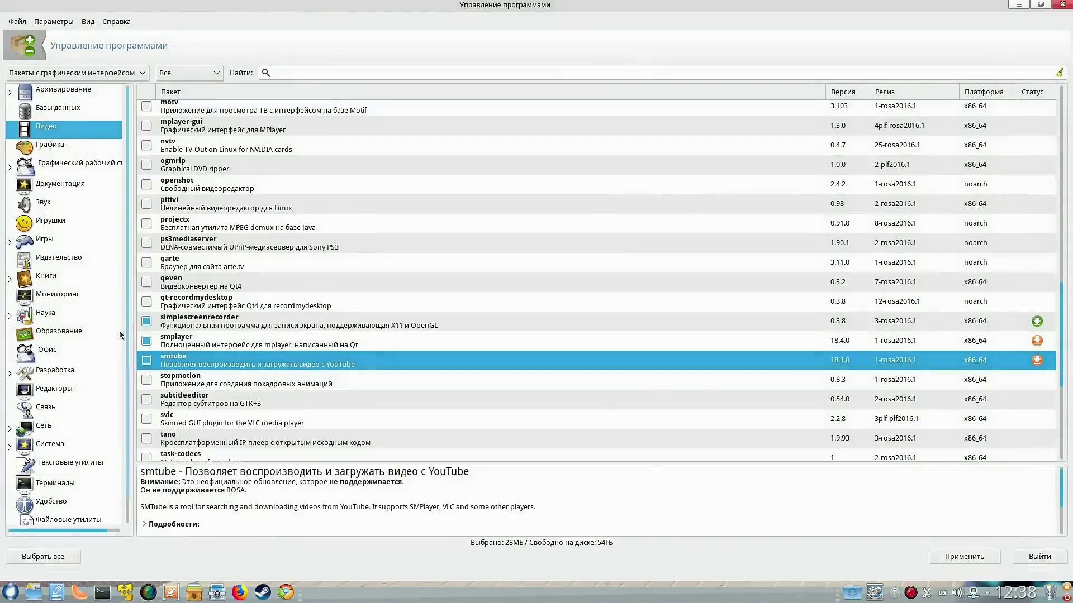
left_click(964, 556)
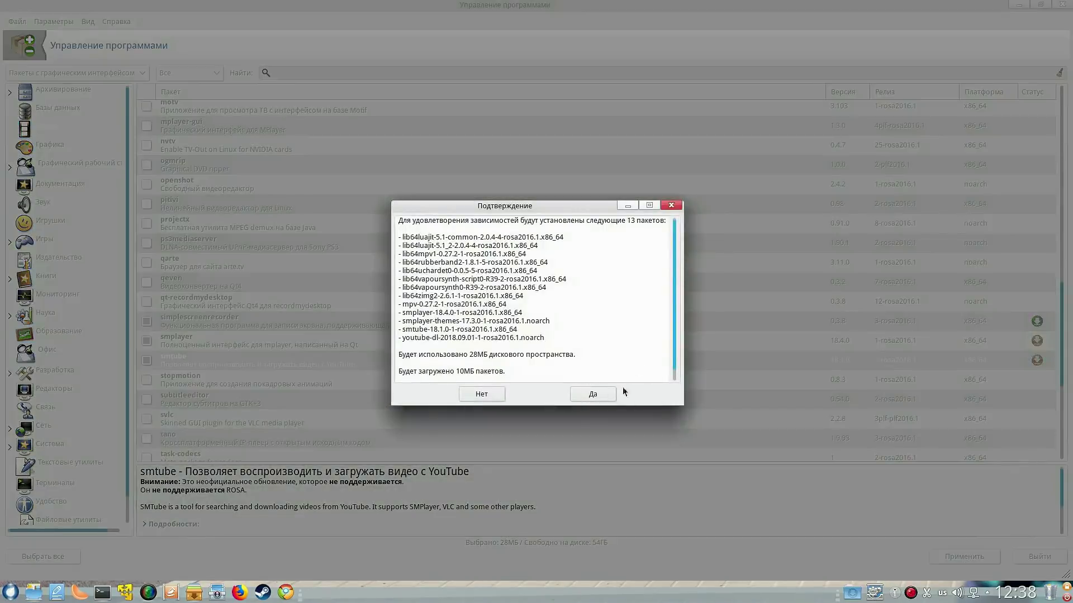
left_click(599, 393)
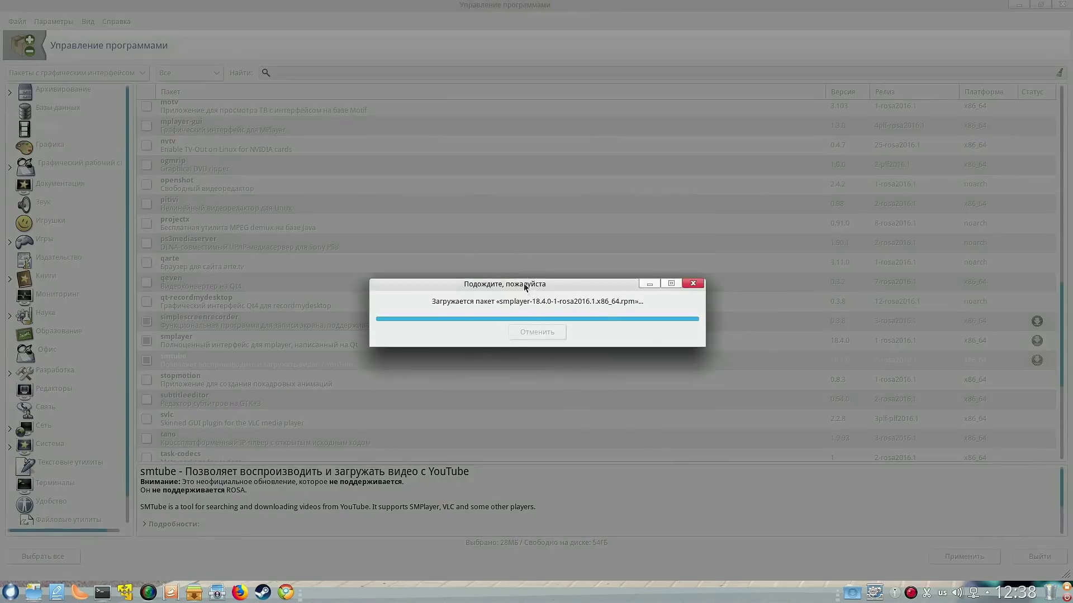
right_click(910, 592)
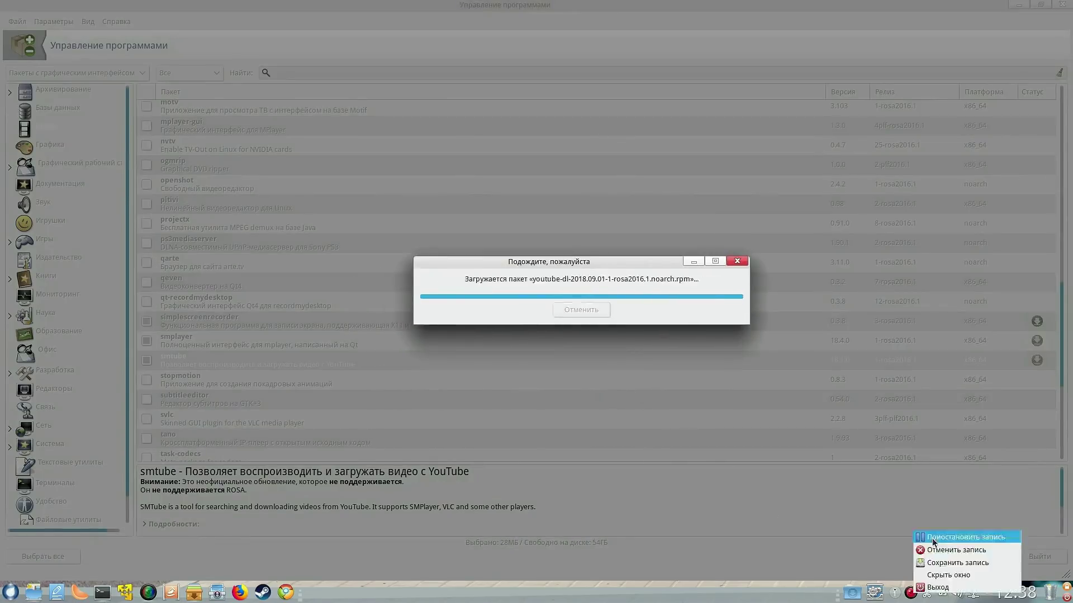
left_click(933, 537)
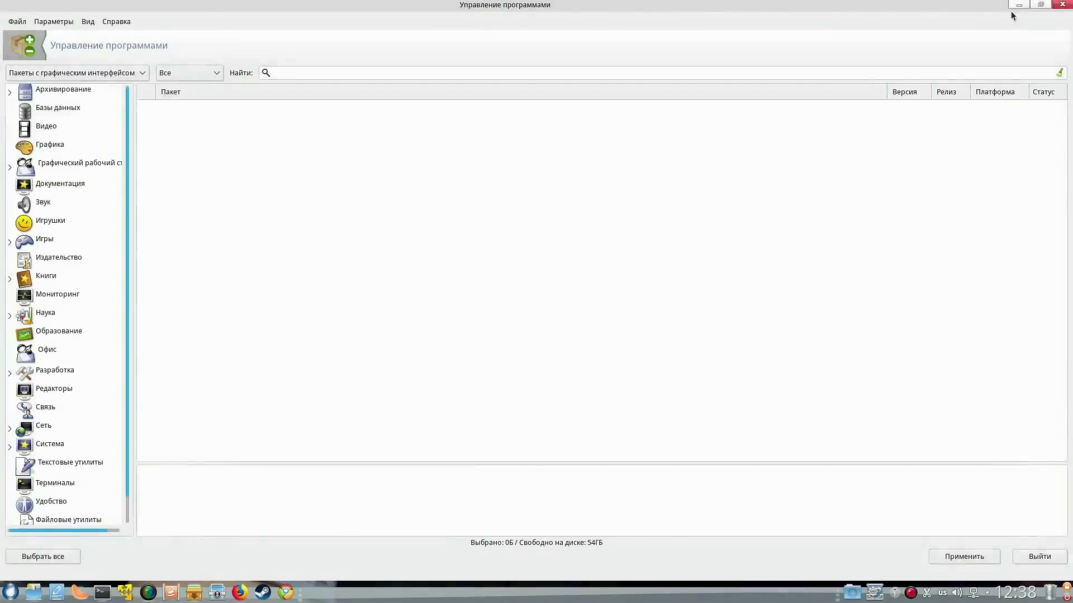
left_click_drag(548, 4, 487, 101)
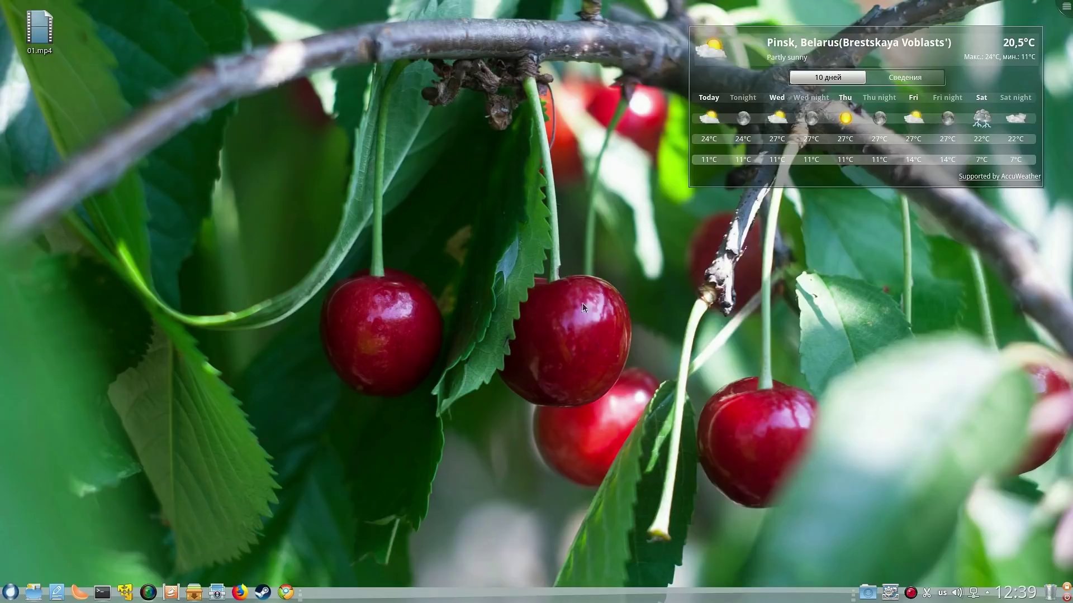
Step: Switch to Google Chrome and search the VK communities for ubuntu
left_click(286, 593)
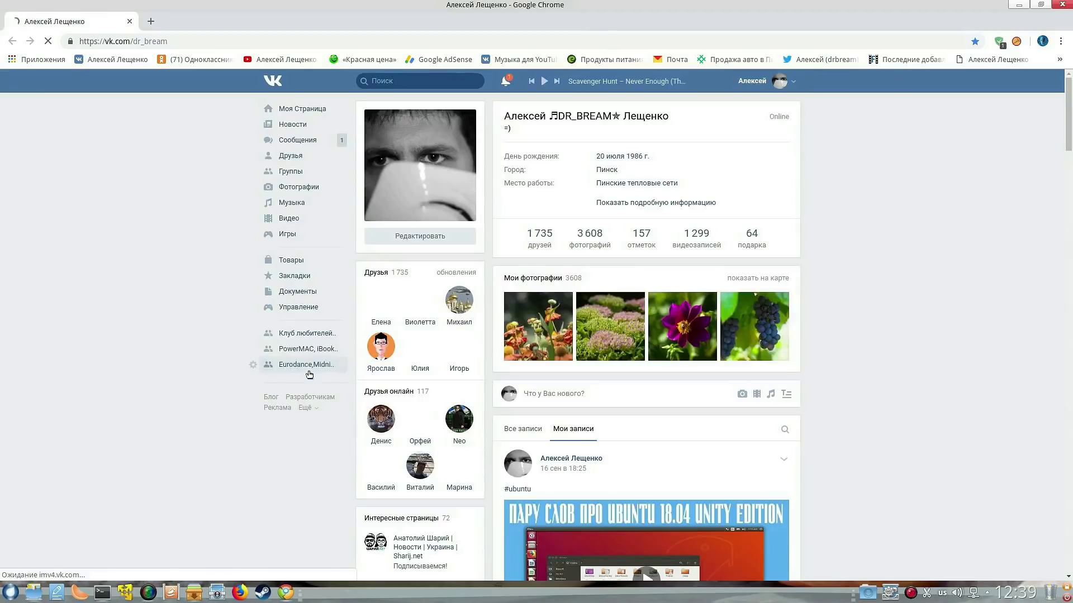
left_click(338, 170)
left_click(739, 178)
type("ubuntu")
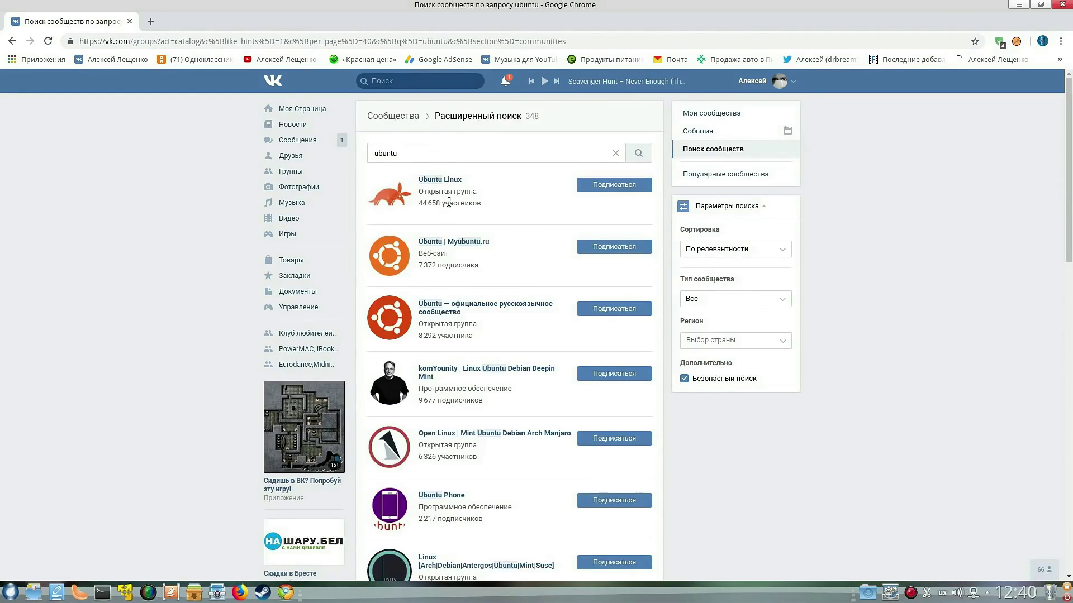
key("ctrl+a")
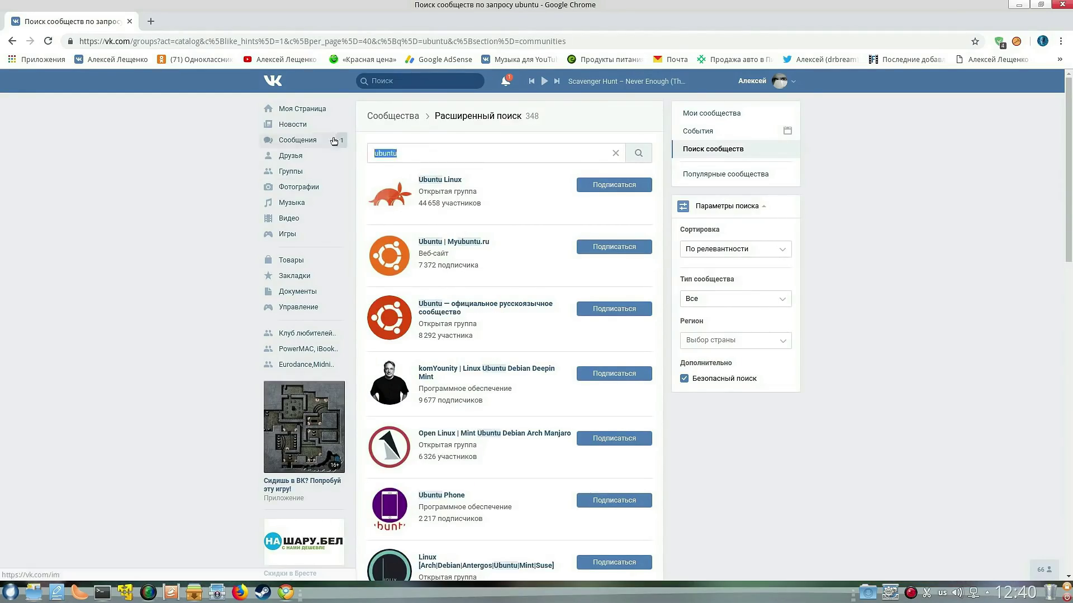
Step: Search the VK communities for fedora and look through the listed groups
type("fedora")
scroll(449, 234, "down", 5)
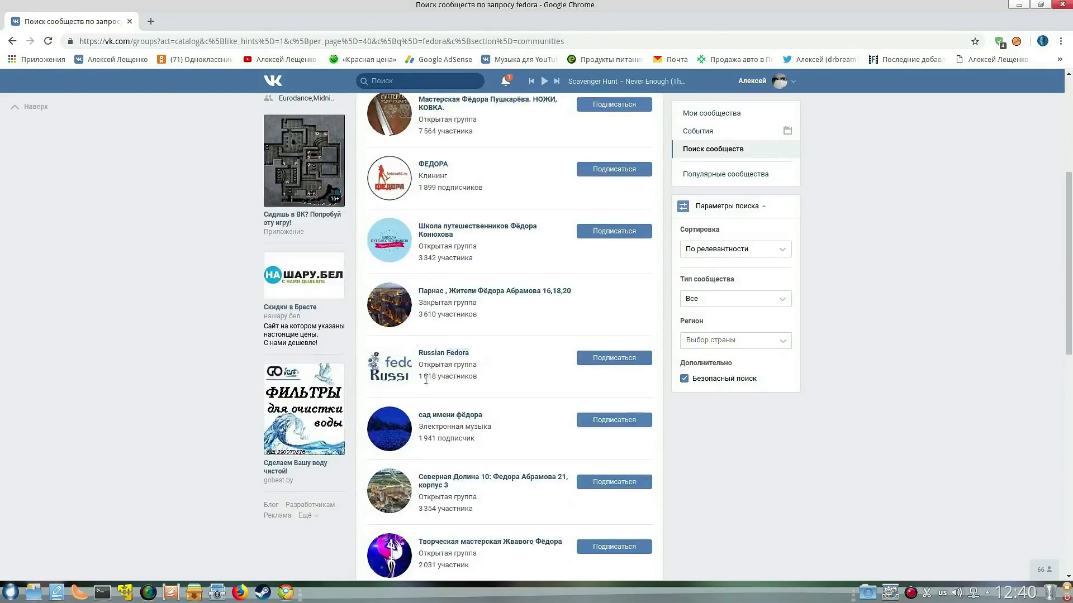
scroll(427, 390, "up", 5)
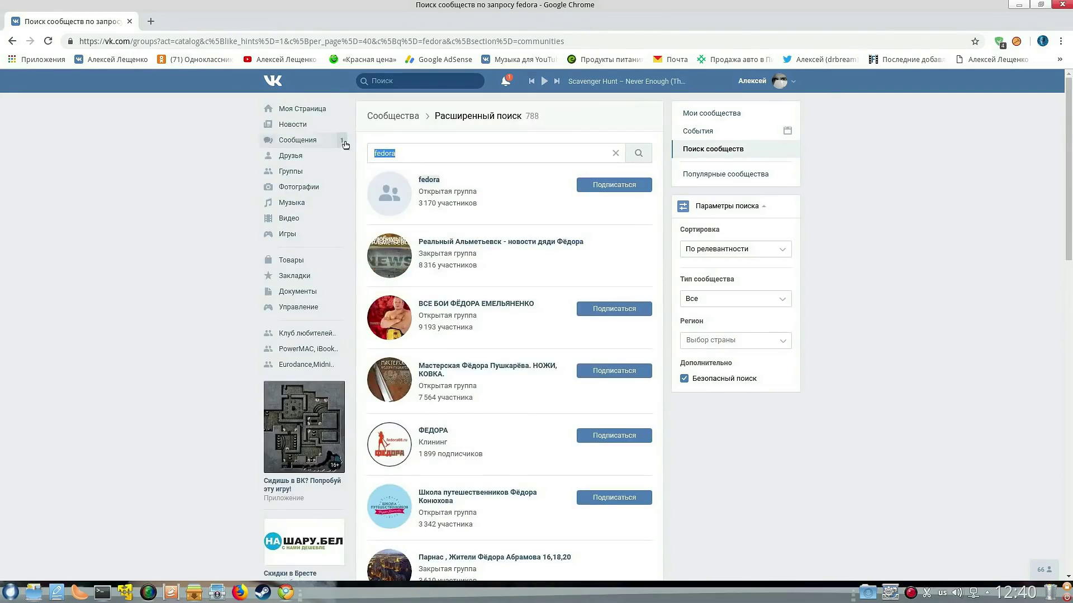
Step: Search the VK communities for debian and look through the listed groups
type("debian")
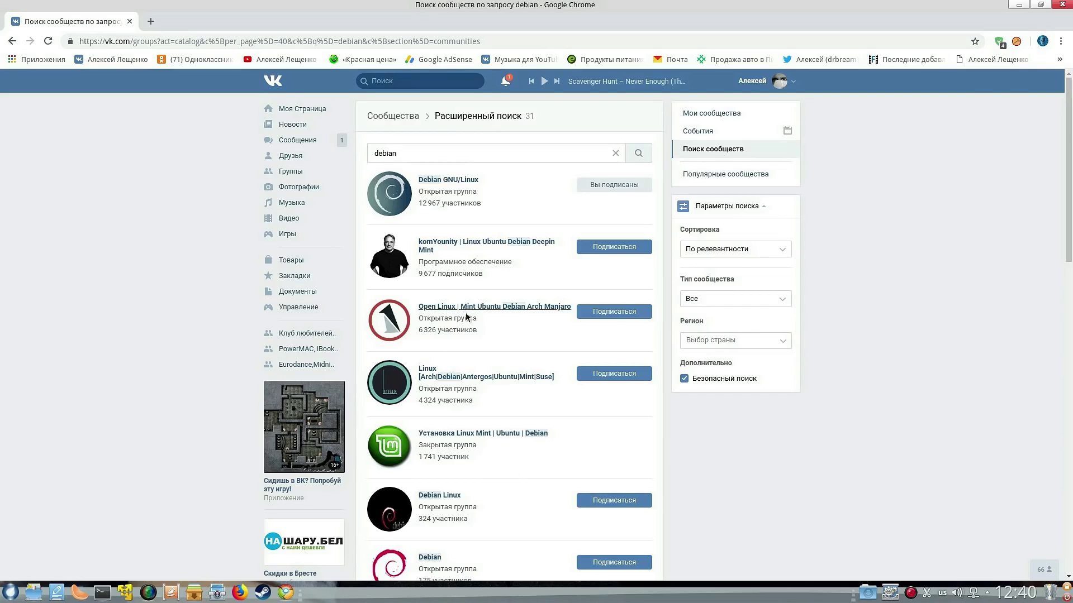
scroll(449, 237, "down", 4)
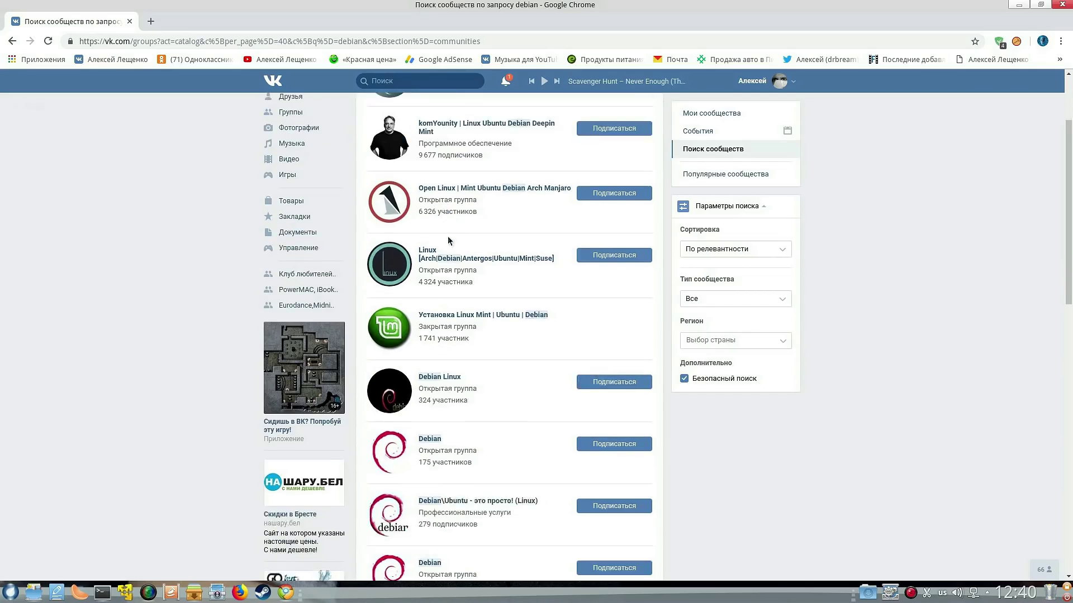
scroll(447, 241, "down", 8)
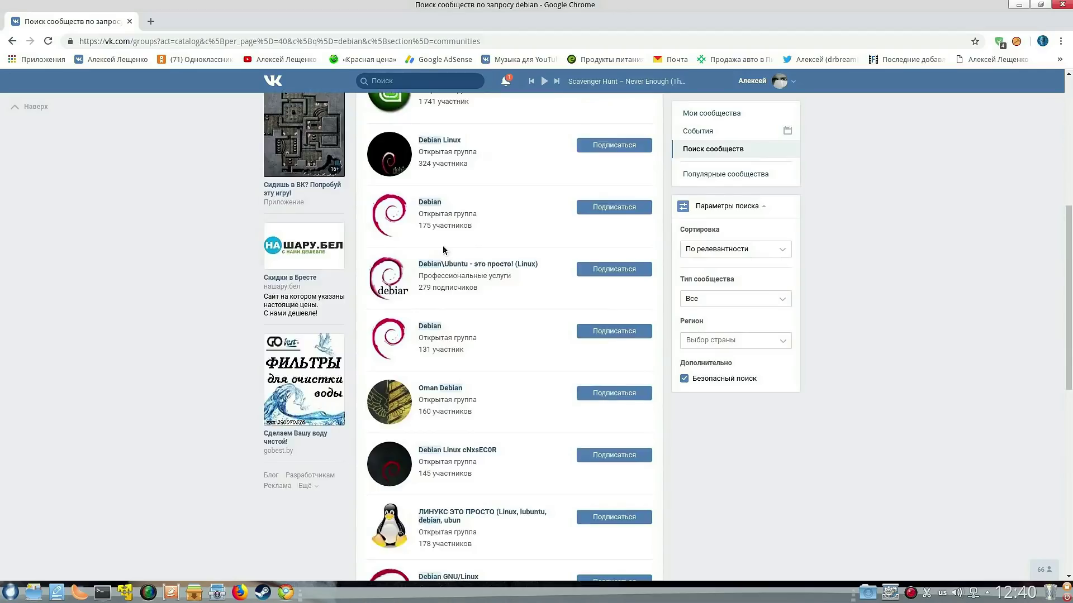
scroll(442, 246, "down", 5)
scroll(442, 245, "down", 3)
scroll(497, 343, "up", 7)
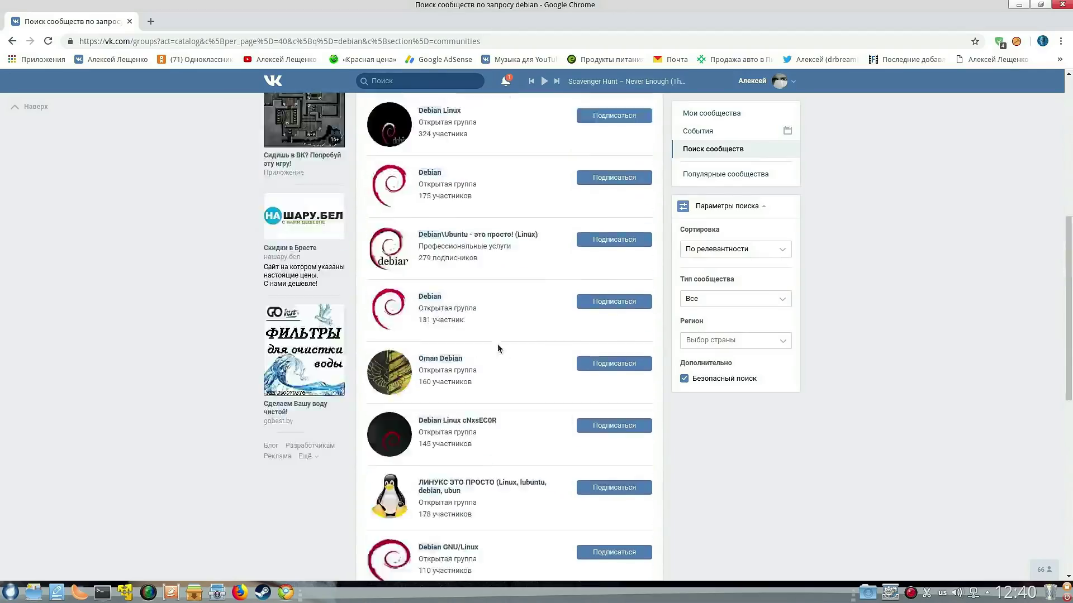
scroll(497, 344, "up", 8)
Step: Return to the account's own communities and open the Российская ОС РОСА Линукс | Сообщество Linux group
key("alt+Left")
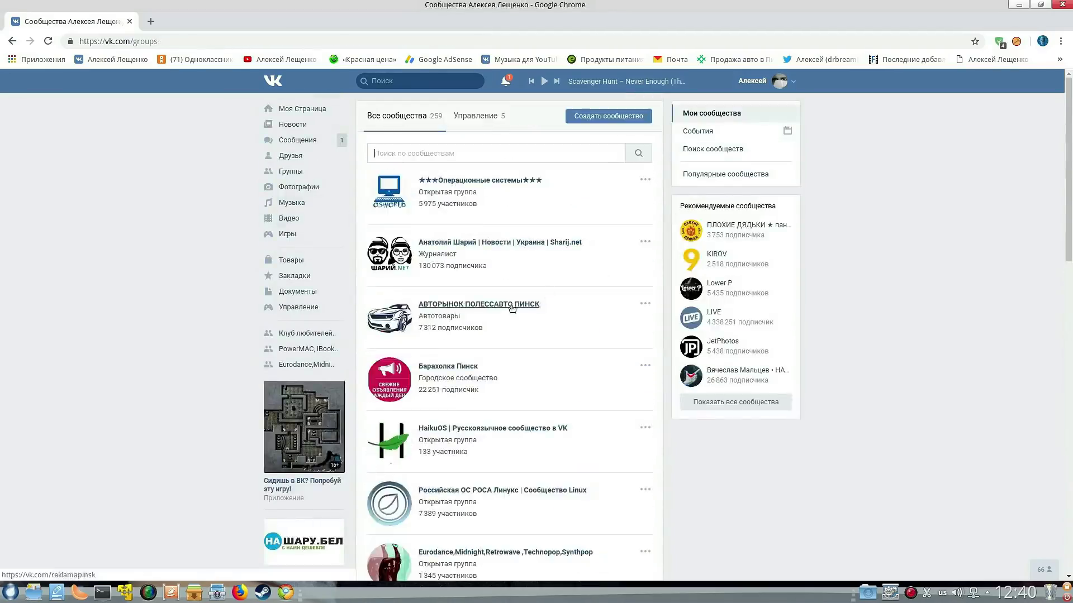
scroll(512, 308, "down", 3)
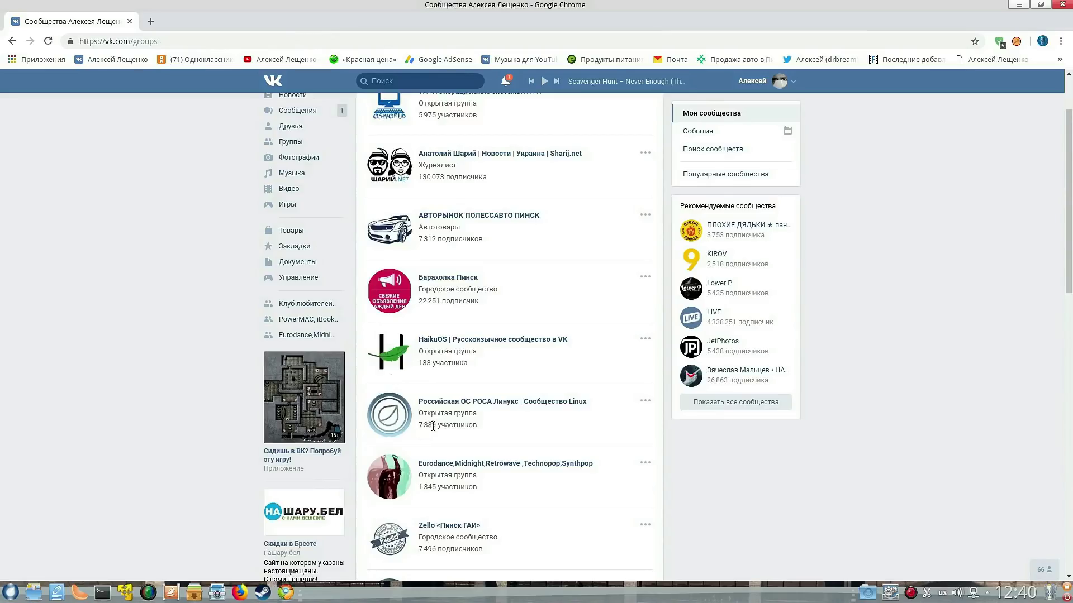
left_click(459, 404)
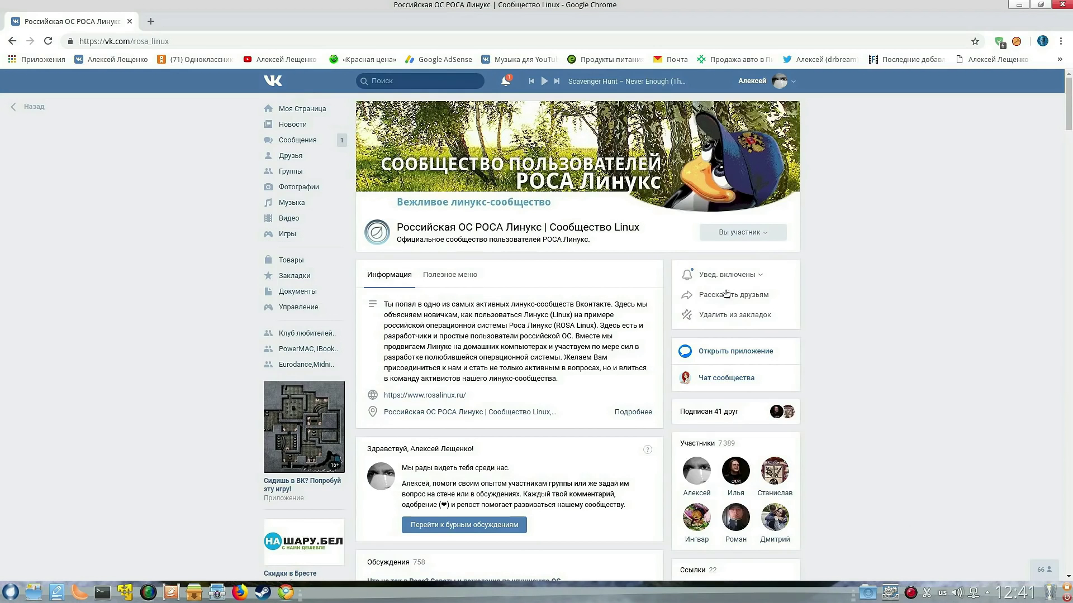
Step: Look through the ROSA Linux community's description and wall posts, and go back to the account's own profile page
scroll(504, 358, "down", 1)
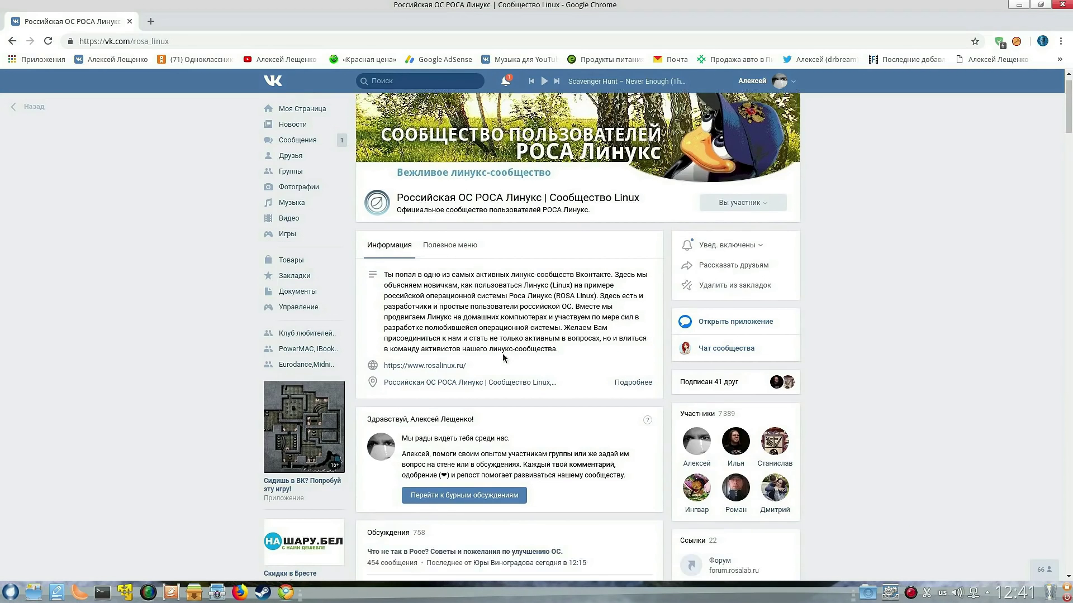
scroll(504, 358, "down", 8)
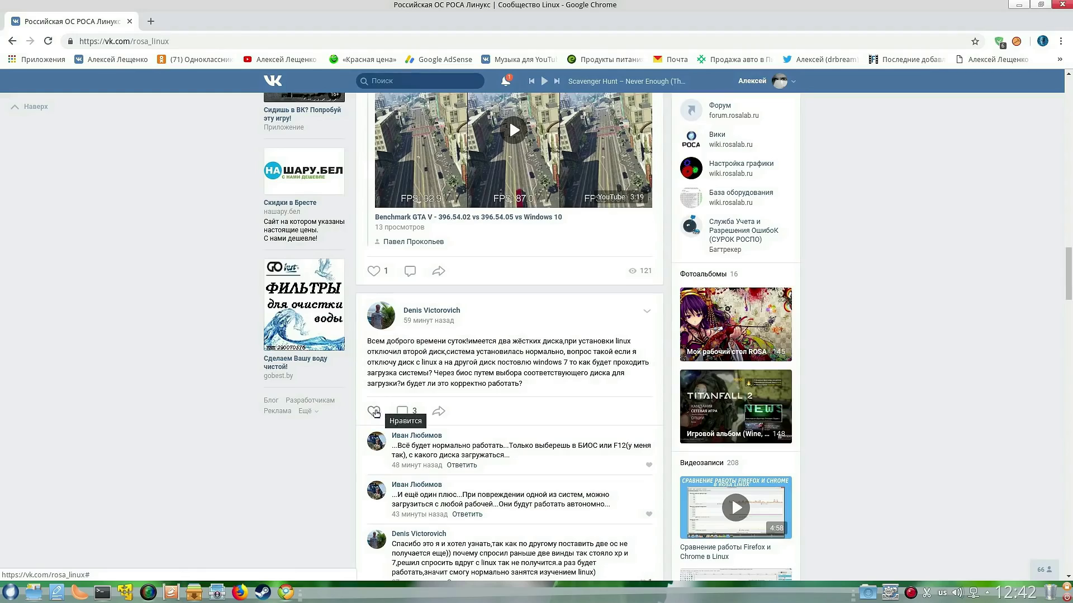
scroll(604, 303, "down", 5)
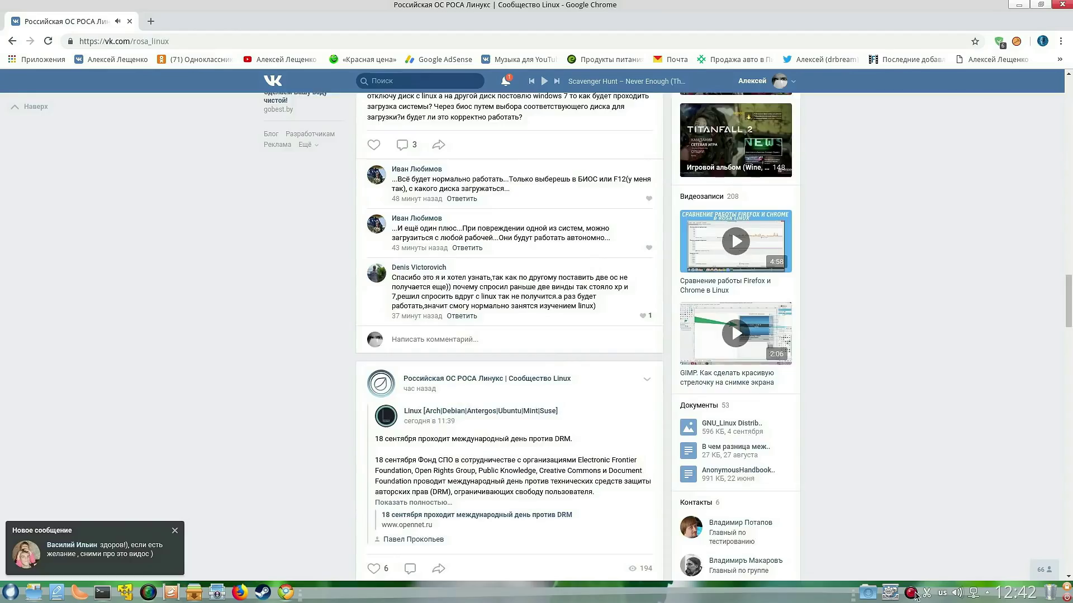
key("alt+Left")
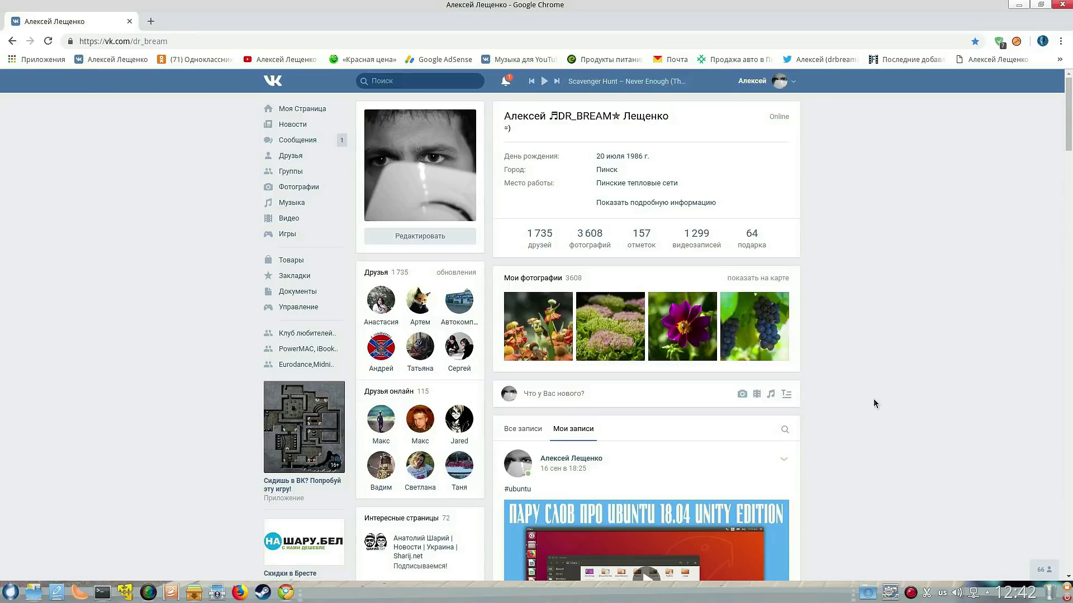
Step: Show the desktop, launch Steam and open its settings at the Steam Play section
key("super+d")
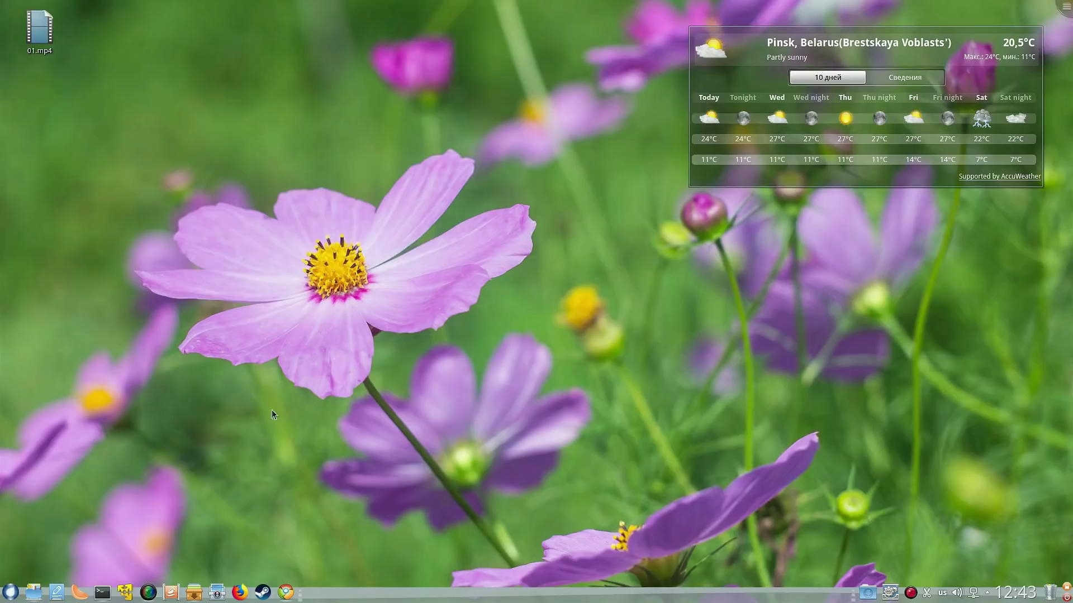
left_click(262, 592)
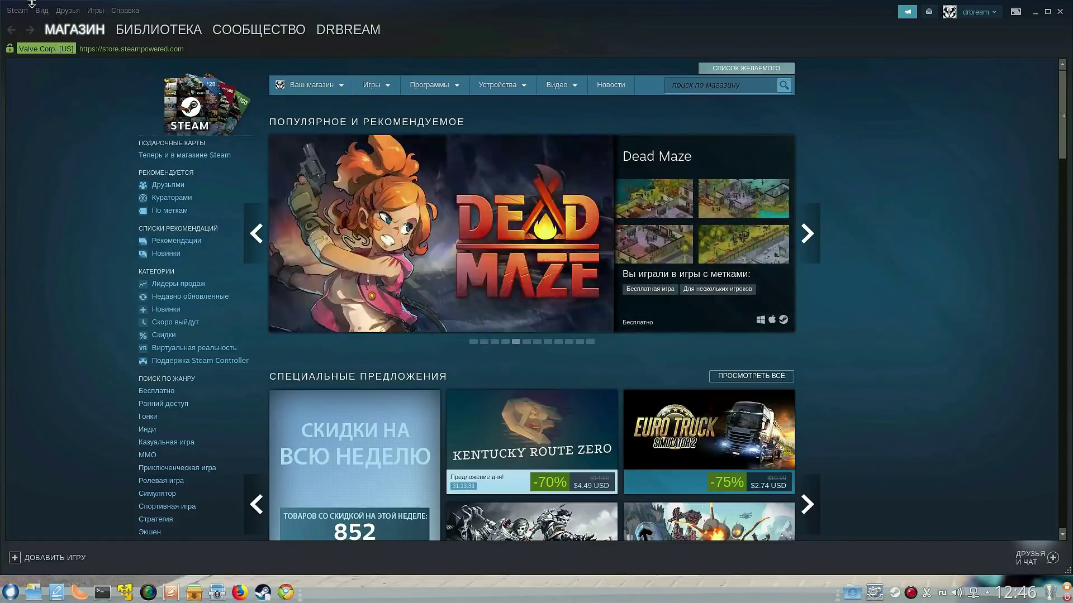
left_click(12, 12)
left_click(25, 82)
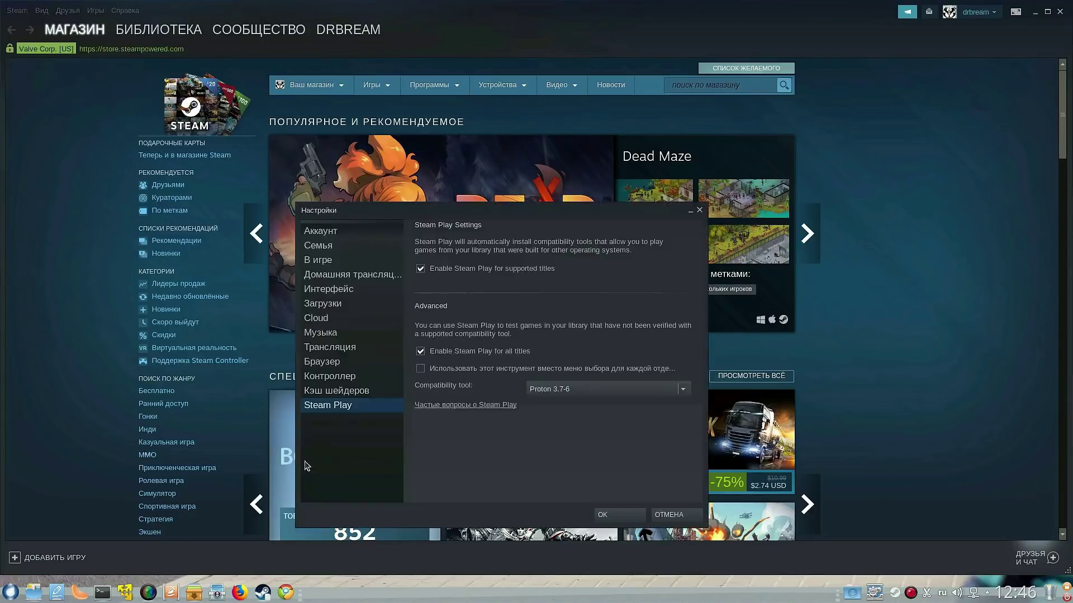